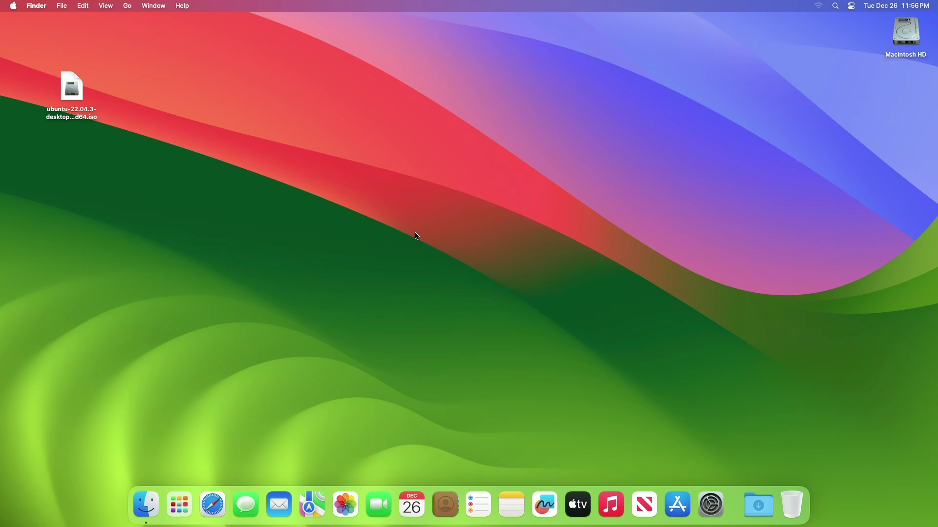
# Open the Ubuntu ISO file, then show and dismiss the app overview
pyautogui.doubleClick(74, 89)
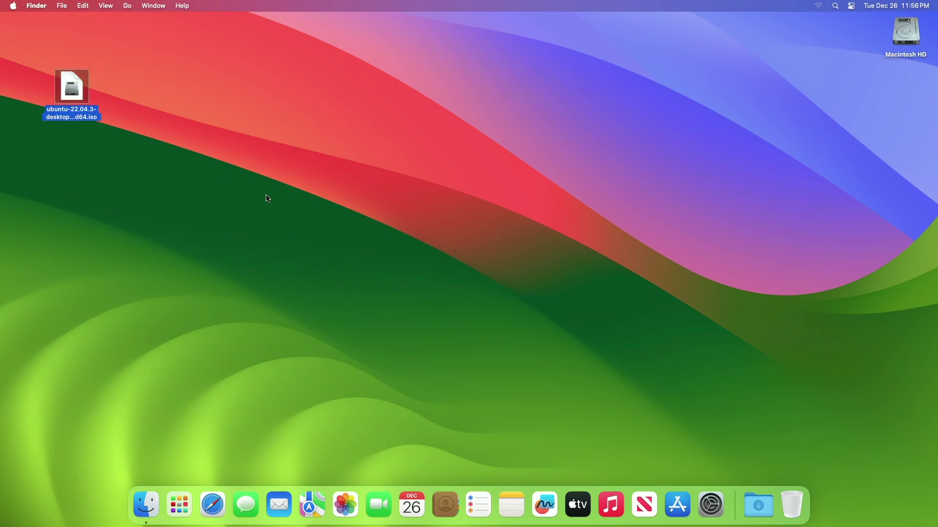
pyautogui.click(180, 505)
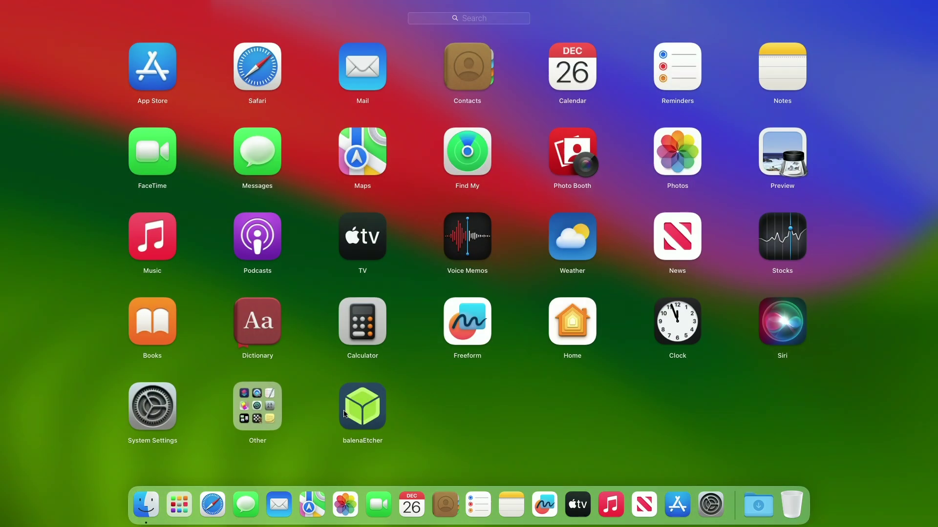
pyautogui.click(479, 433)
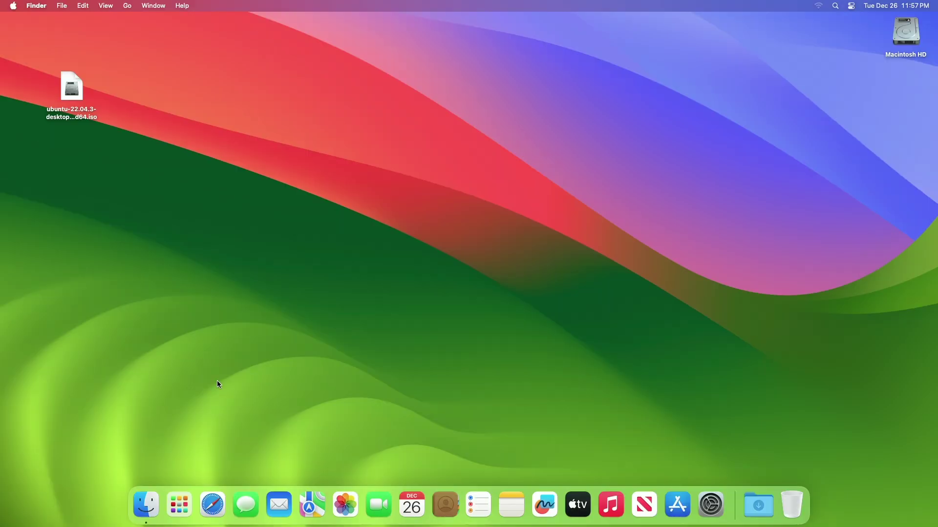
# Launch Disk Utility through Spotlight search for 'disk'
pyautogui.press('super+space')
pyautogui.write('disk')
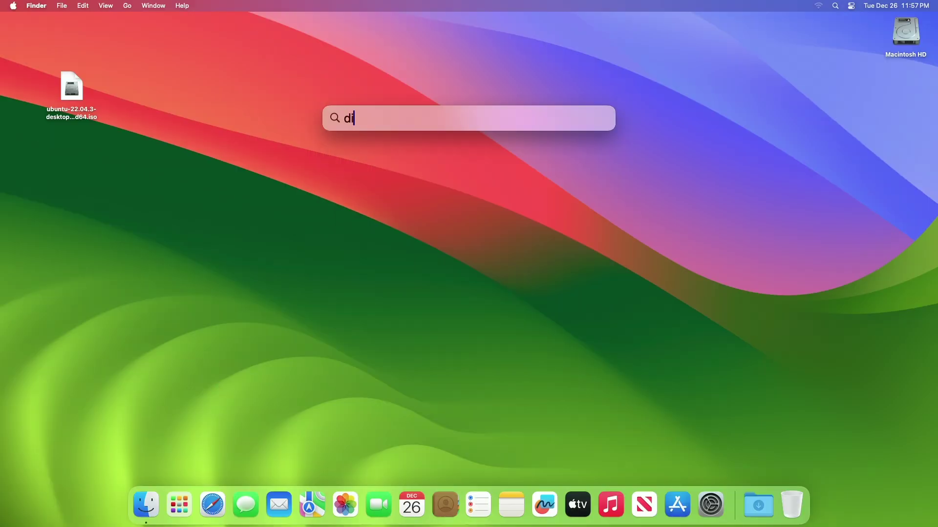
pyautogui.press('Return')
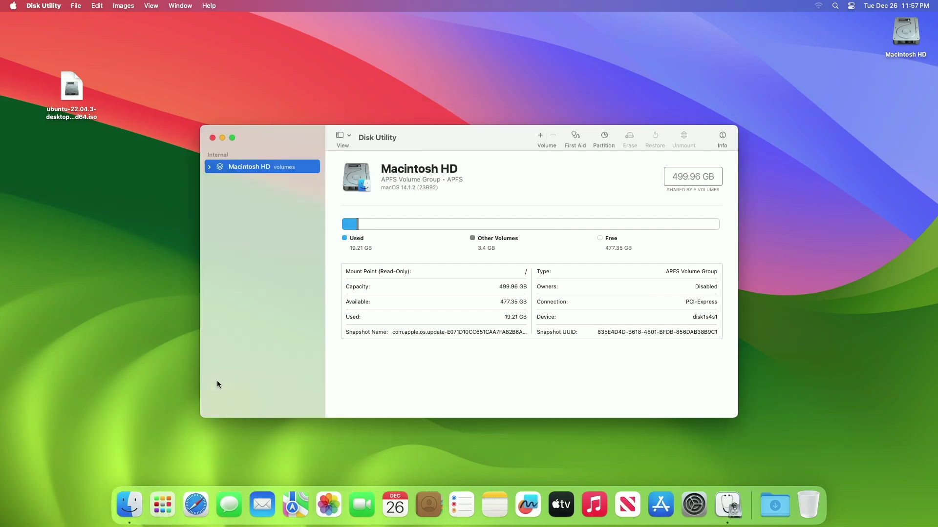
# Show all devices, select the APPLE SSD AP0512M Media disk and begin partitioning it
pyautogui.click(342, 135)
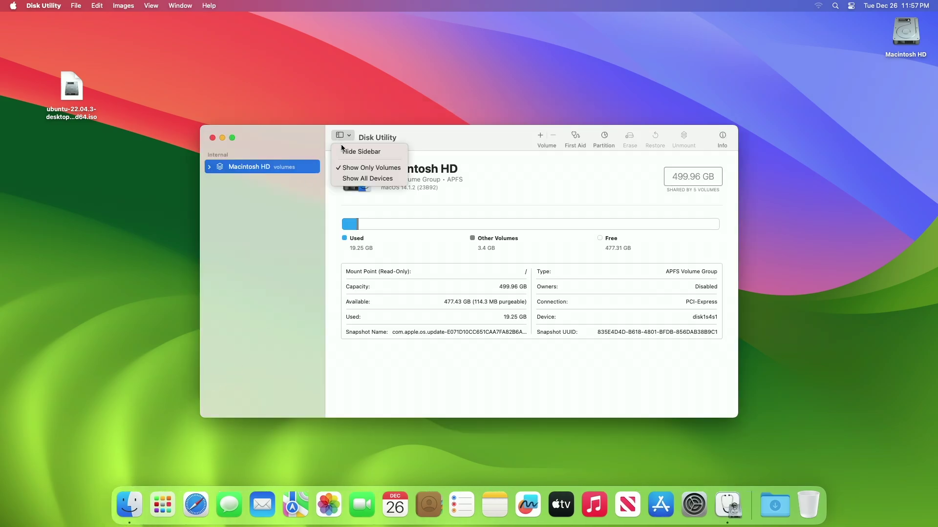
pyautogui.click(345, 178)
pyautogui.click(275, 168)
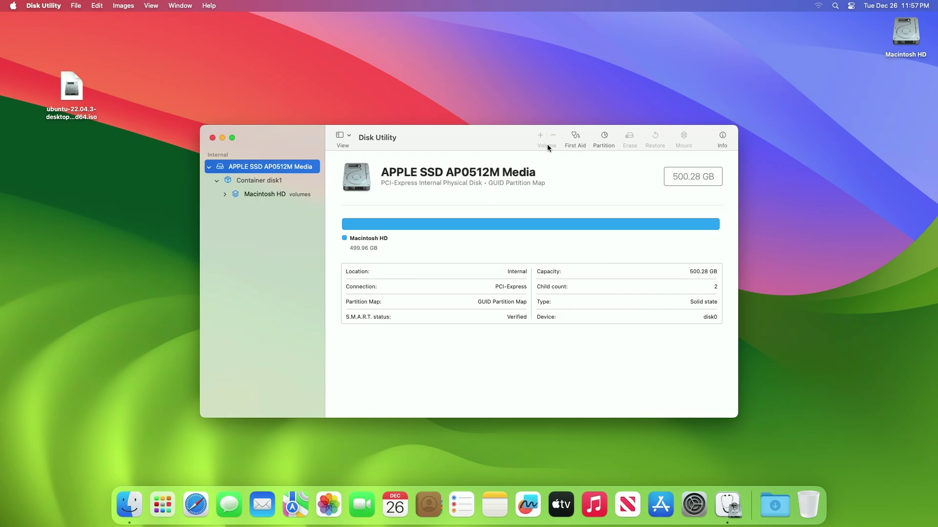
pyautogui.click(605, 138)
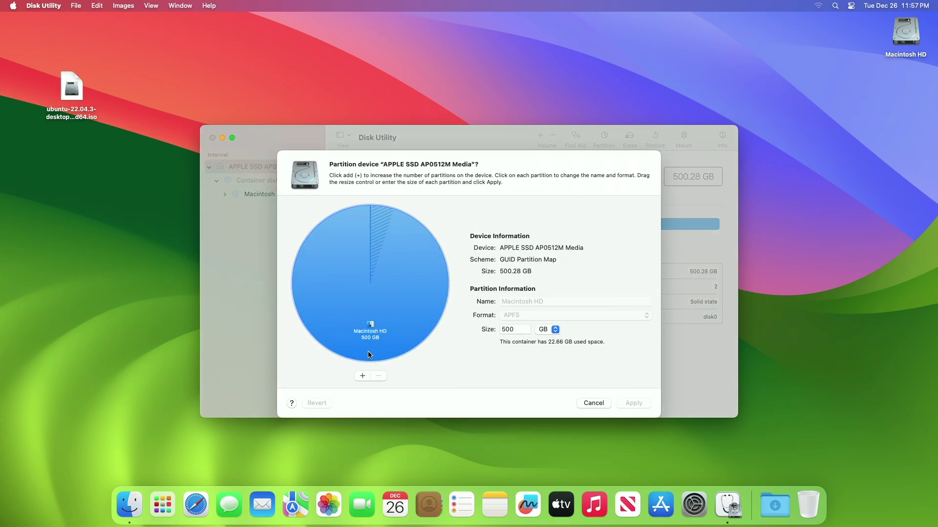
# Add a new partition sized about 125 GB, then apply and confirm the new layout
pyautogui.click(362, 376)
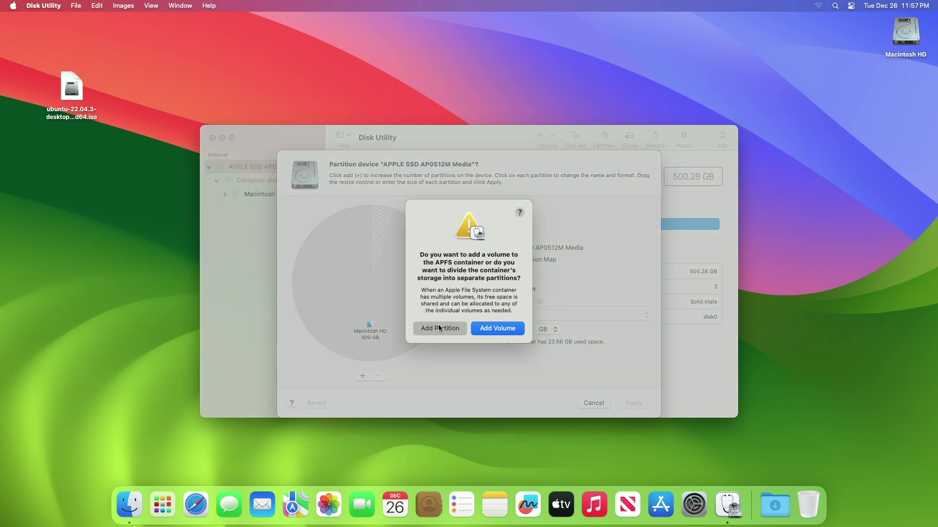
pyautogui.click(440, 329)
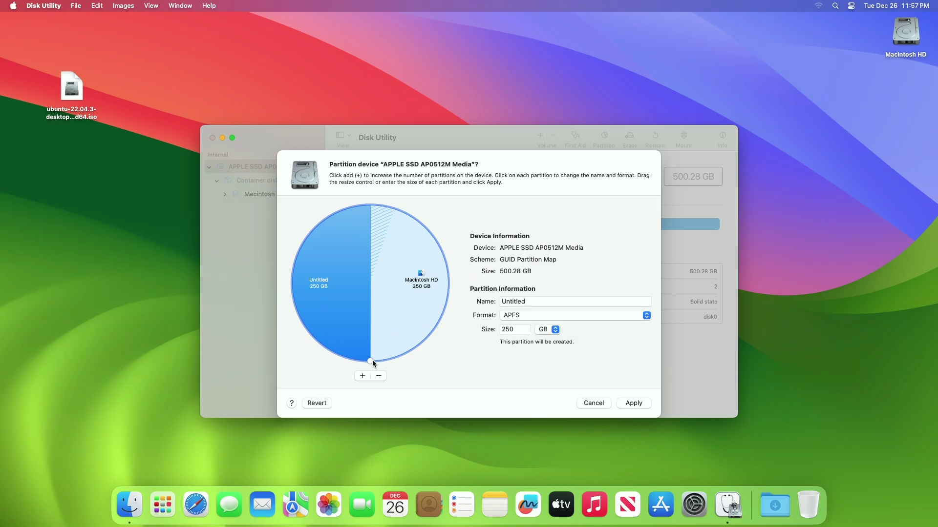
pyautogui.moveTo(371, 360); pyautogui.dragTo(243, 282)
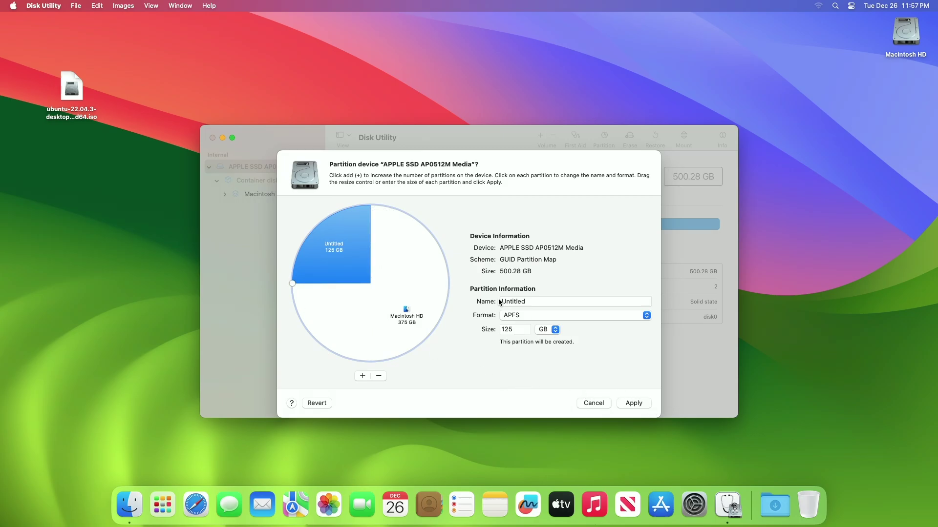
pyautogui.click(630, 404)
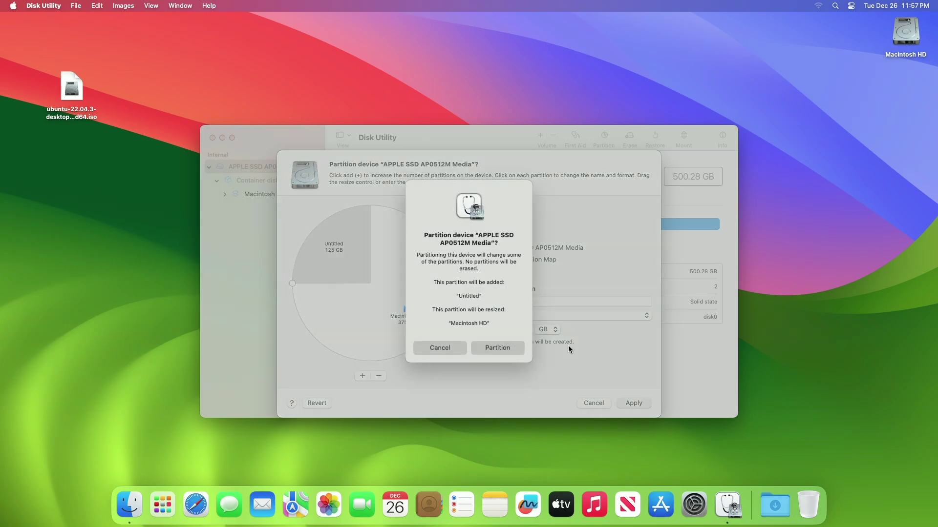
pyautogui.click(494, 351)
pyautogui.click(472, 327)
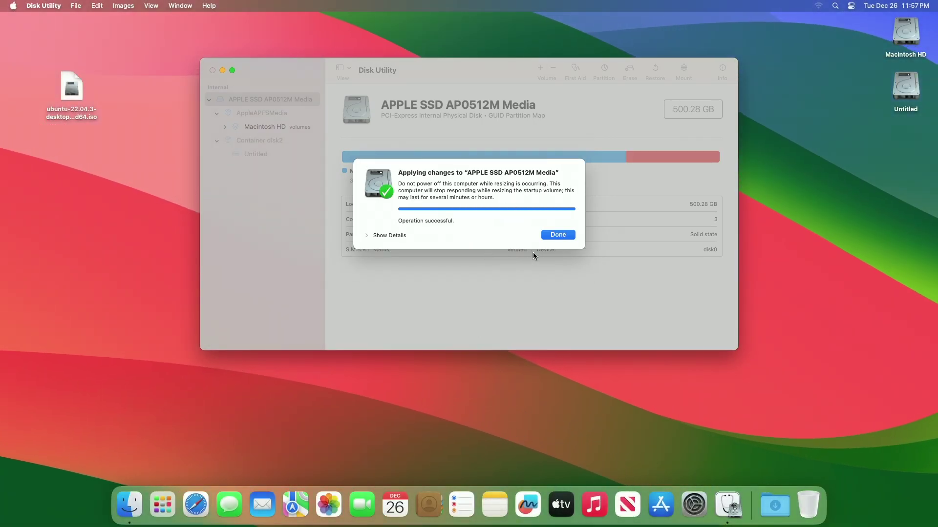
# Dismiss the success notice, quit Disk Utility and launch balenaEtcher from Launchpad
pyautogui.click(553, 235)
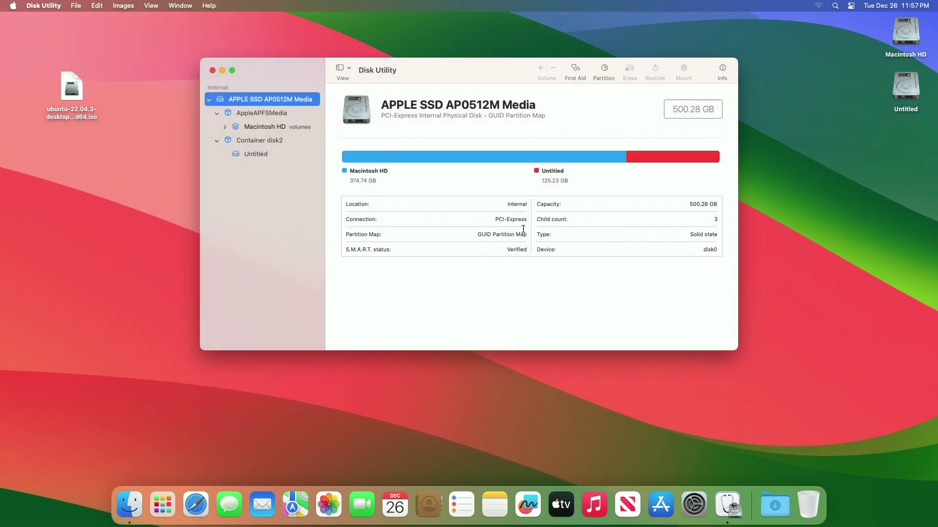
pyautogui.click(213, 71)
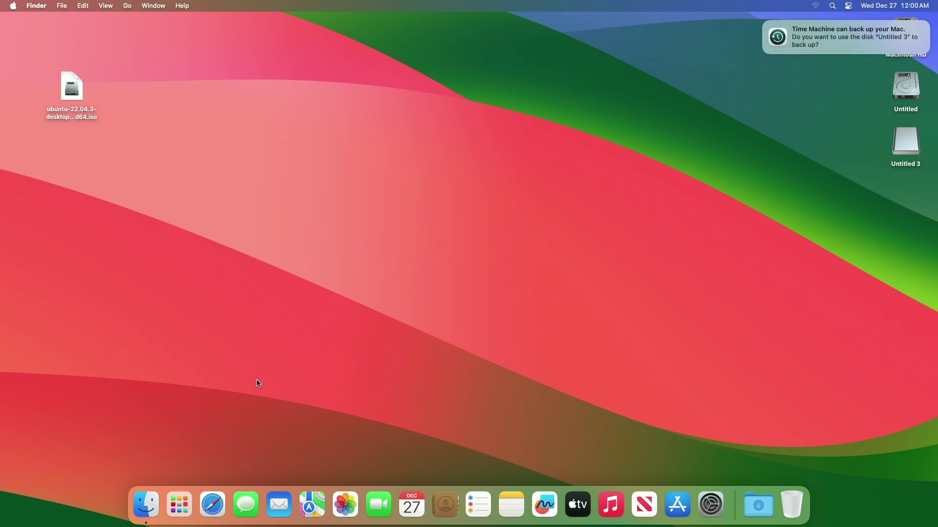
pyautogui.click(168, 526)
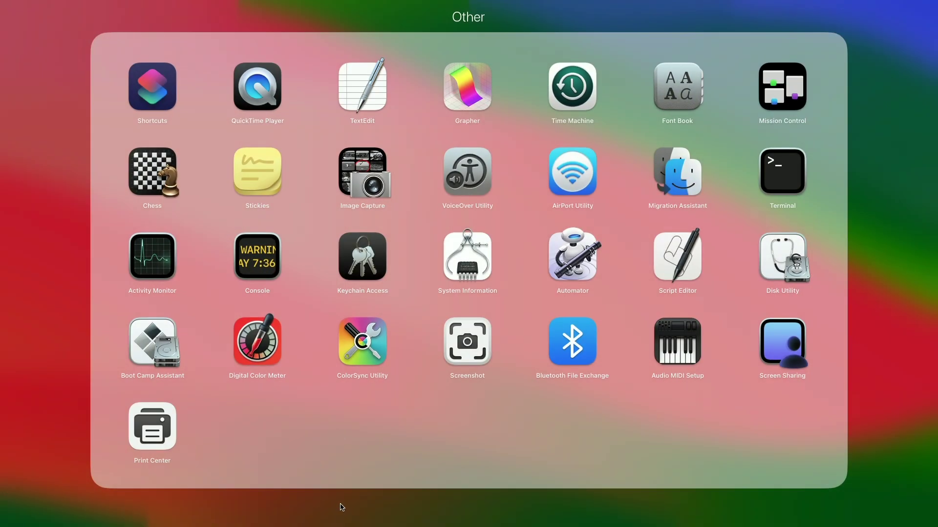
pyautogui.click(341, 507)
pyautogui.click(369, 420)
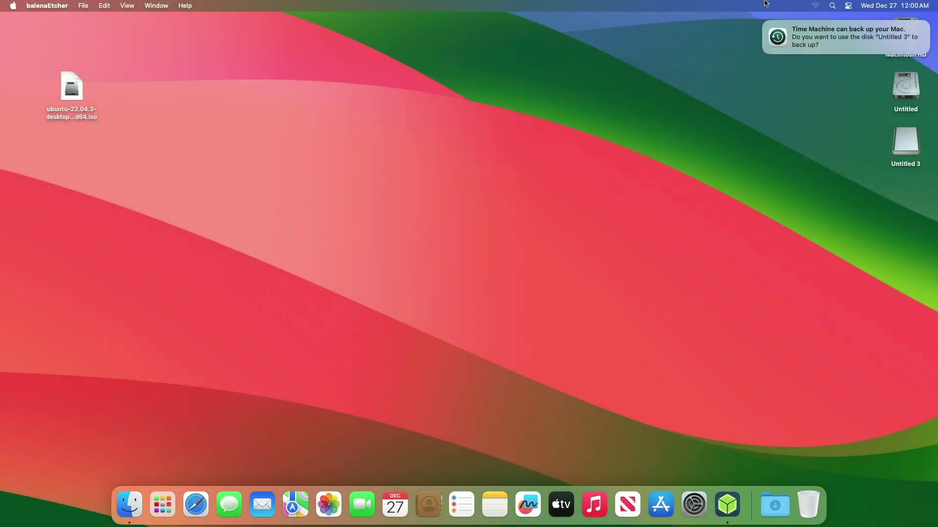
# Dismiss the Time Machine notification and choose ubuntu-22.04.3-desktop-amd64.iso as the source image
pyautogui.click(765, 22)
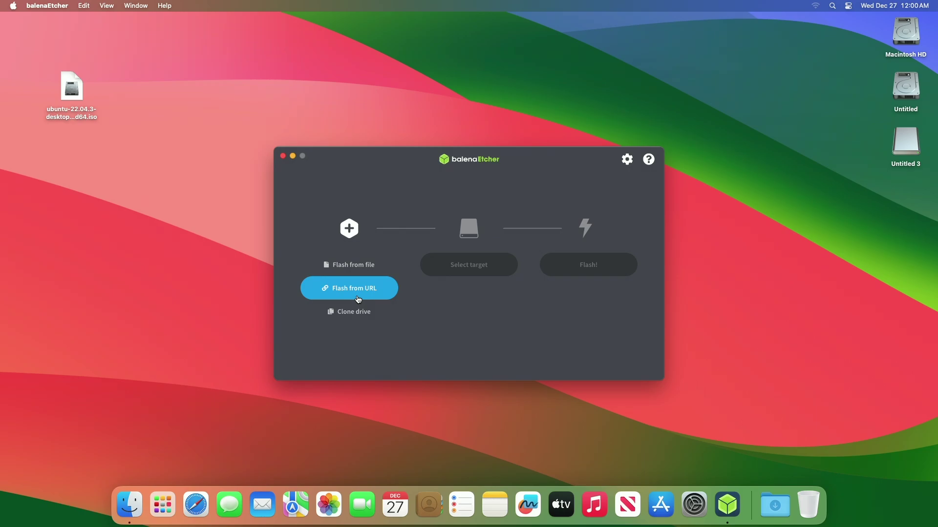
pyautogui.click(373, 267)
pyautogui.doubleClick(383, 193)
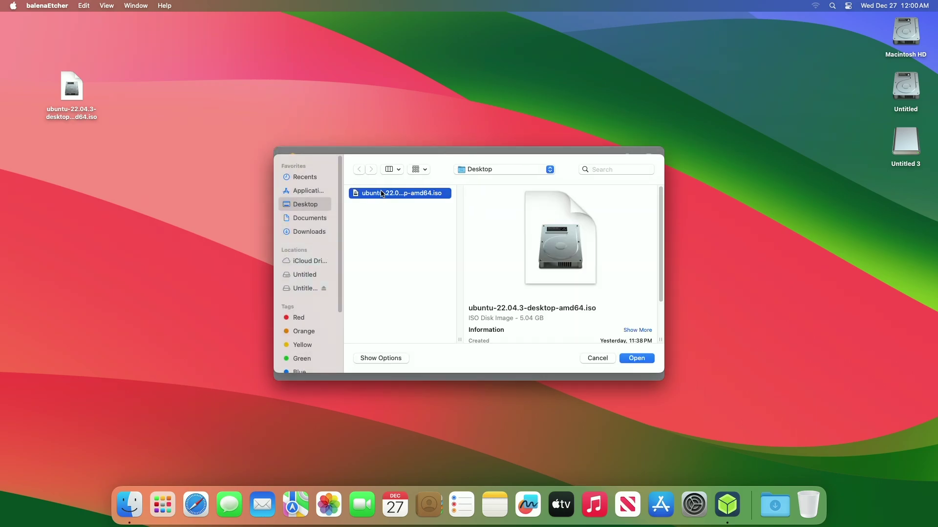
# Set the USB SanDisk drive as the target and start flashing
pyautogui.click(463, 277)
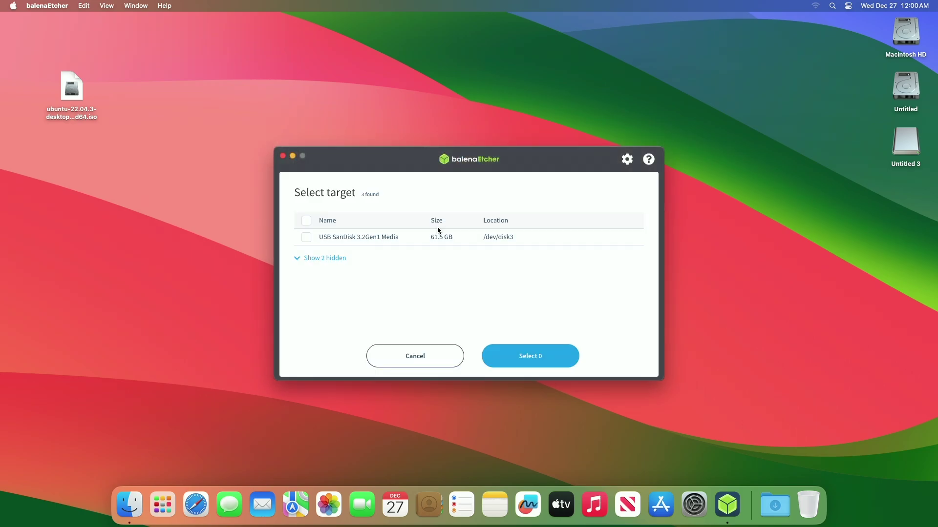
pyautogui.click(388, 239)
pyautogui.click(499, 353)
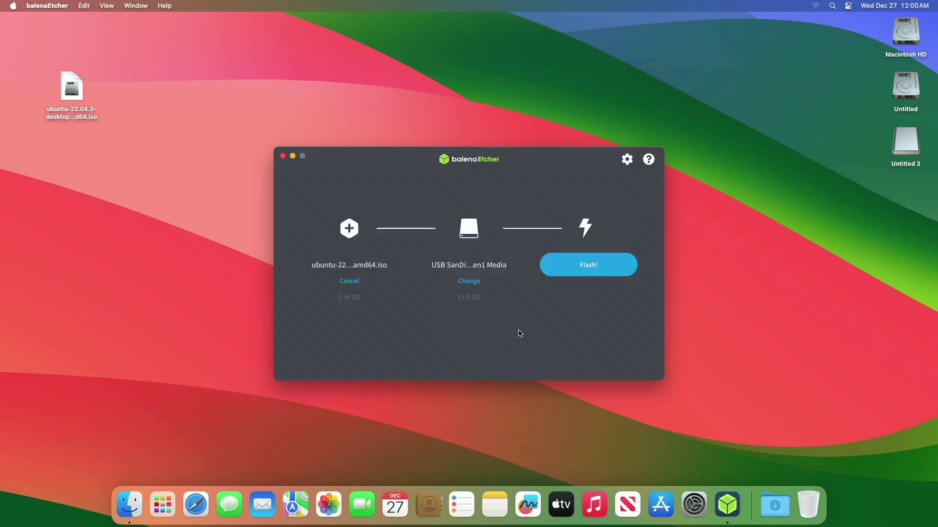
pyautogui.click(573, 257)
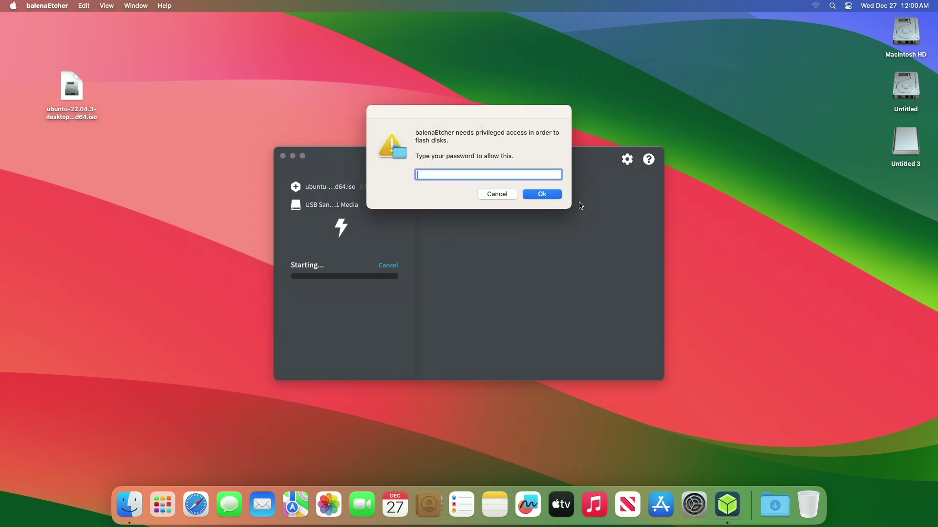
# Enter the macOS password to authorise flashing, then close Etcher once the flash completes
pyautogui.write('*****')
pyautogui.press('Return')
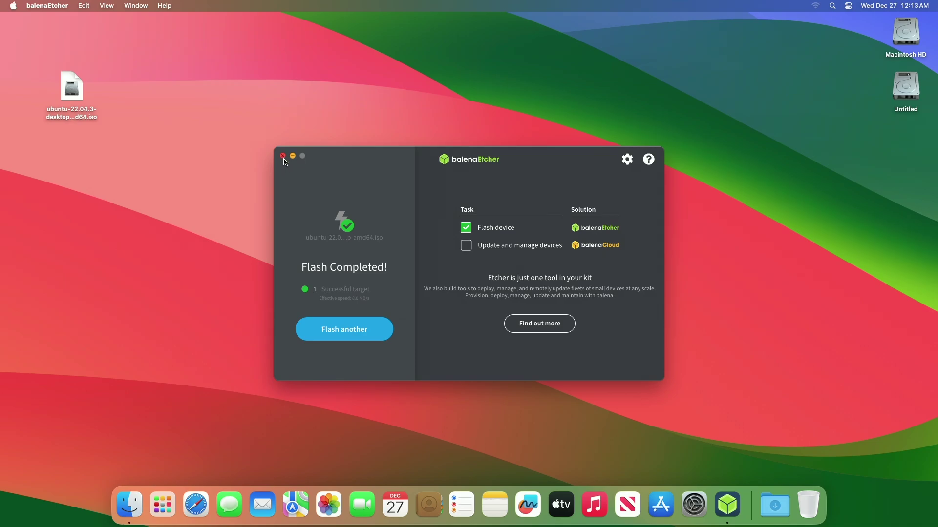
pyautogui.click(285, 158)
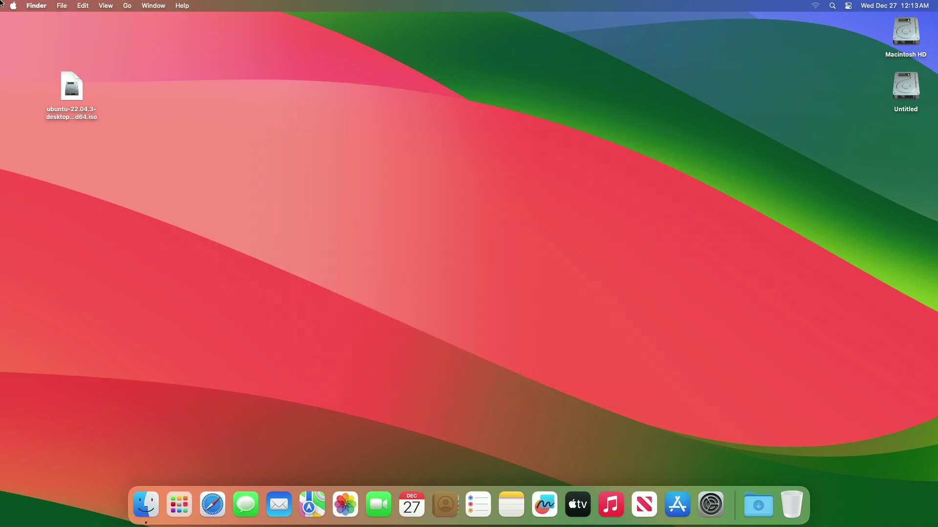
# Restart the Mac from the Apple menu and confirm the restart
pyautogui.click(13, 5)
pyautogui.click(48, 106)
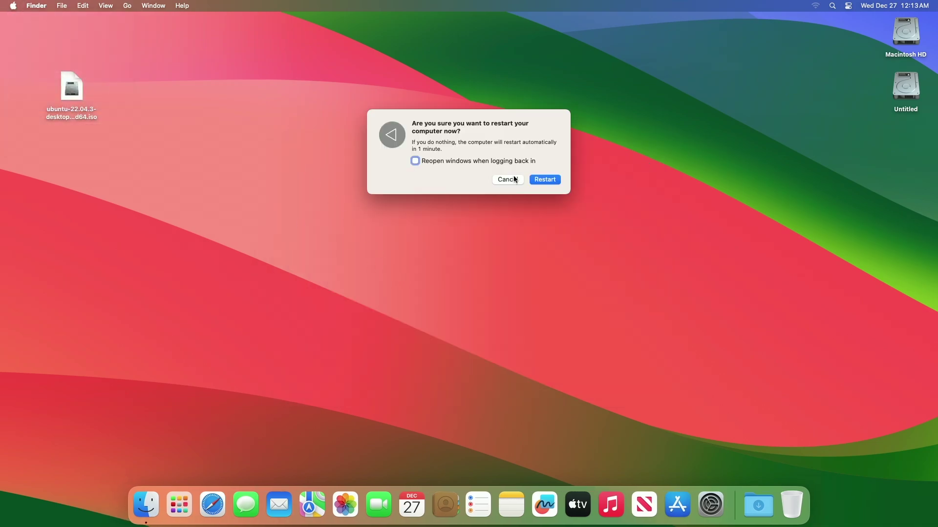
pyautogui.click(538, 180)
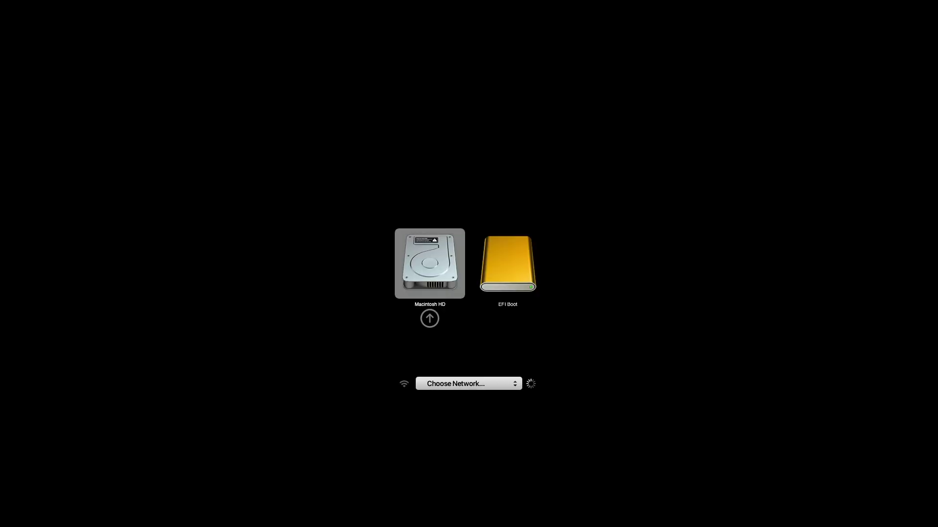
# Select EFI Boot in Startup Manager and attempt to boot from it
pyautogui.press('Right')
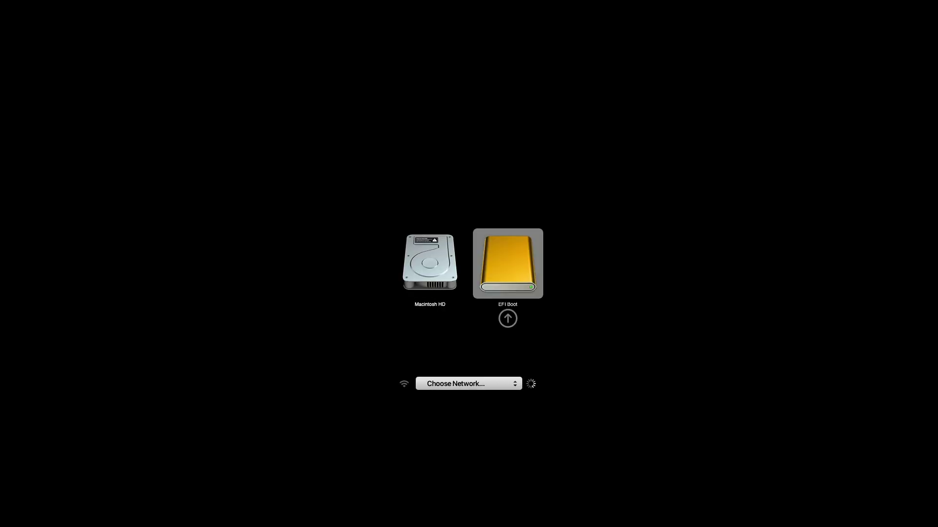
pyautogui.press('Return')
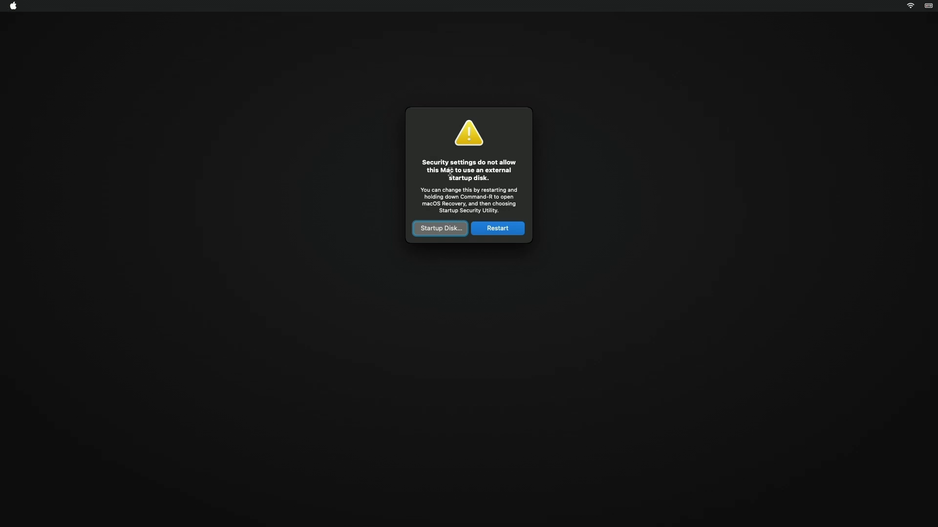
# Choose Restart in the security alert to reboot into macOS Recovery
pyautogui.click(509, 234)
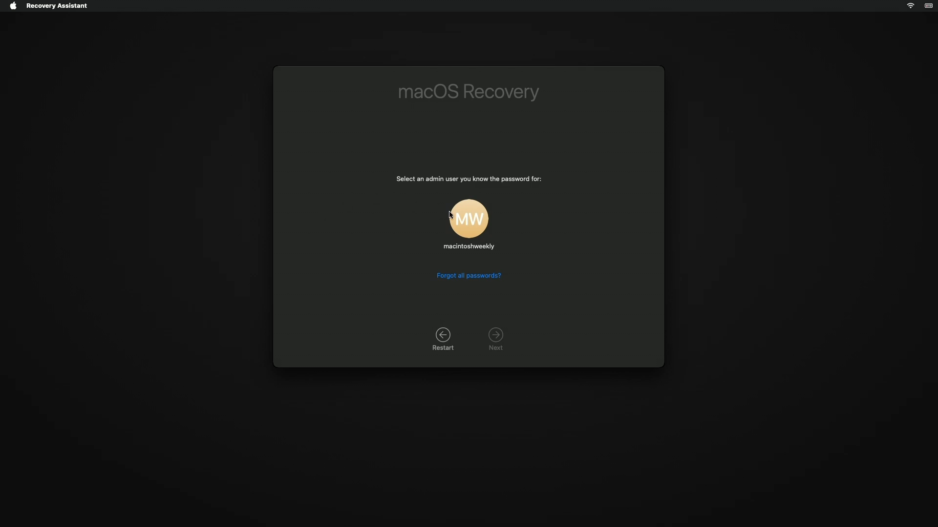
# Sign in to Recovery as the admin user with the account password
pyautogui.click(451, 216)
pyautogui.click(496, 335)
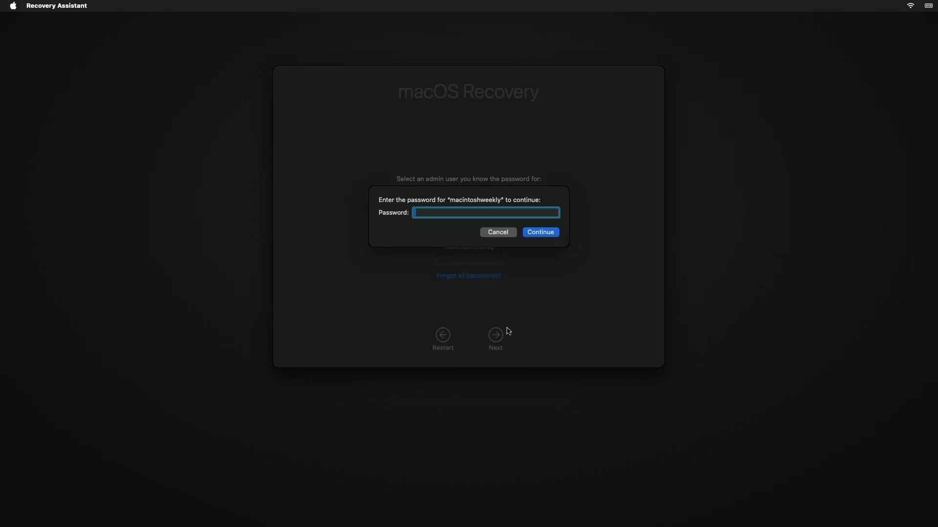
pyautogui.write('*****')
pyautogui.press('Return')
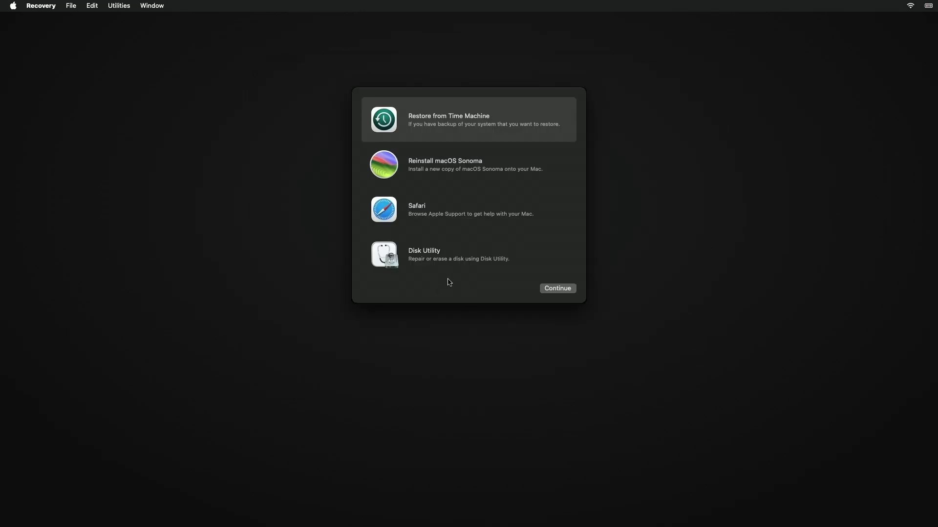
# Open Startup Security Utility from the Utilities menu and authenticate with the administrator password
pyautogui.click(122, 5)
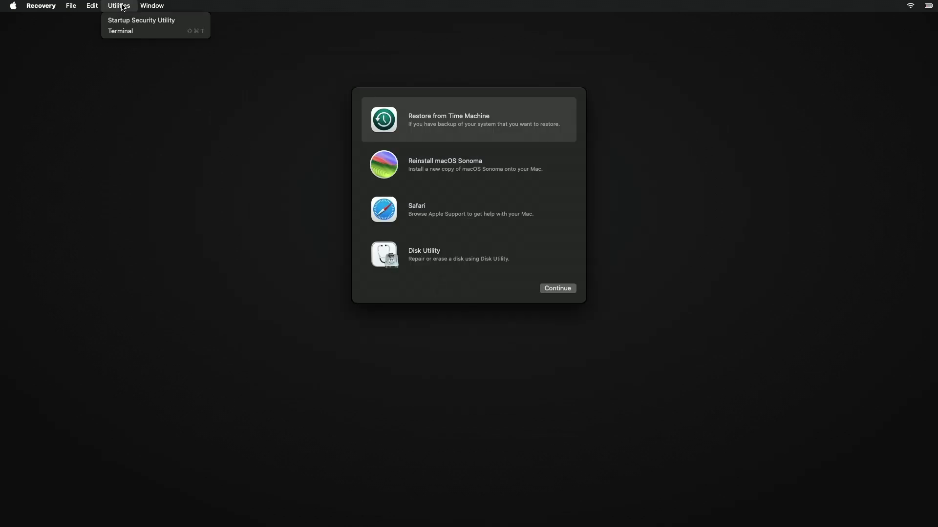
pyautogui.click(132, 24)
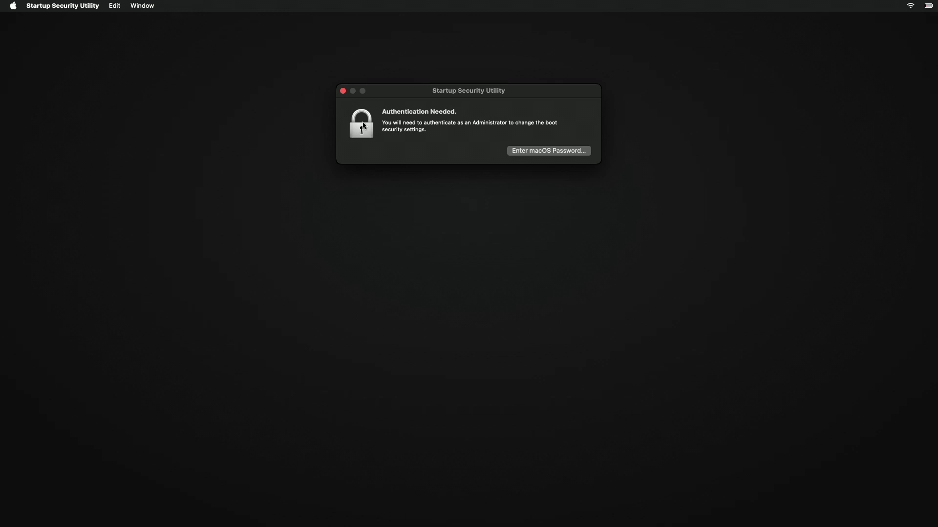
pyautogui.click(527, 151)
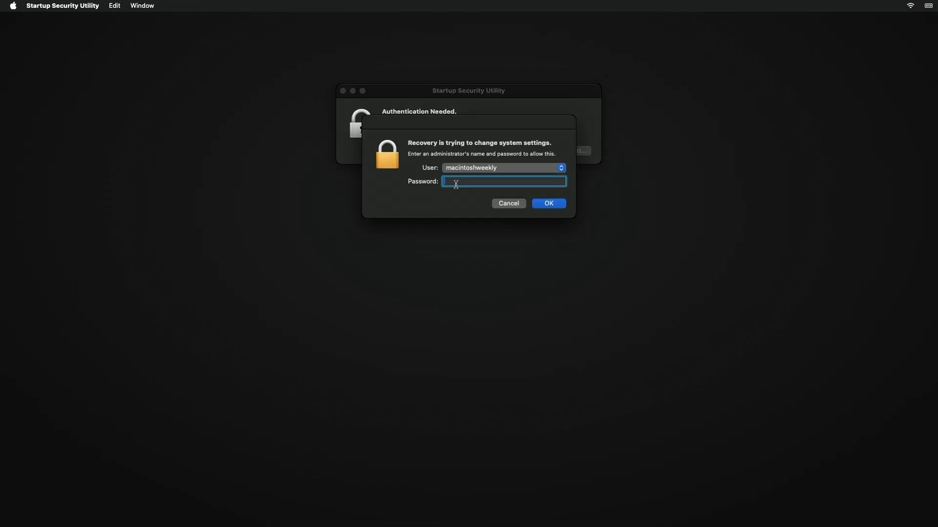
pyautogui.write('••••••')
pyautogui.press('Return')
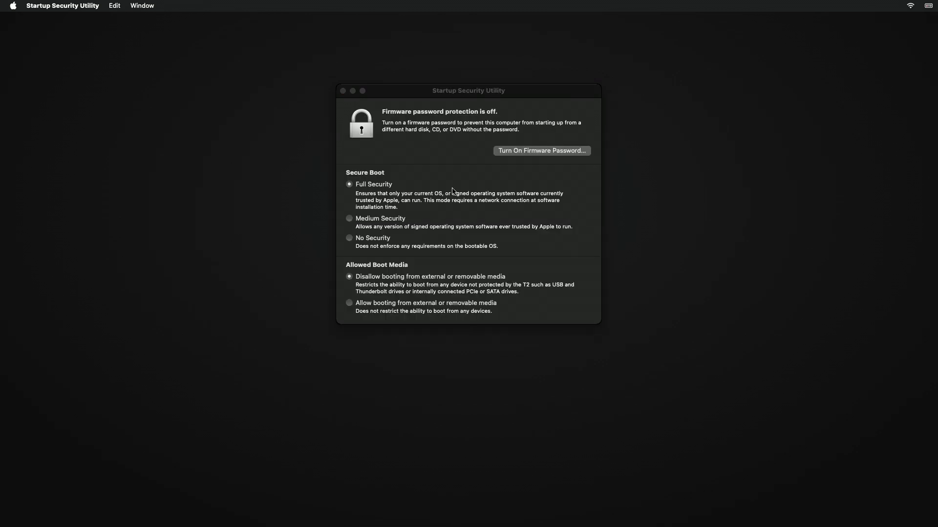
# Set No Security and allow external boot media, close the utility, and restart the Mac
pyautogui.click(349, 238)
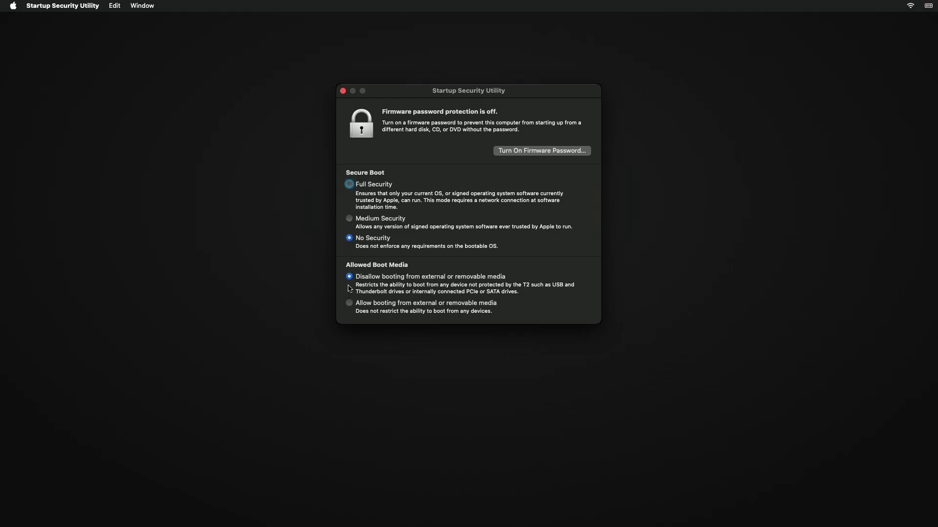
pyautogui.click(350, 303)
pyautogui.click(343, 91)
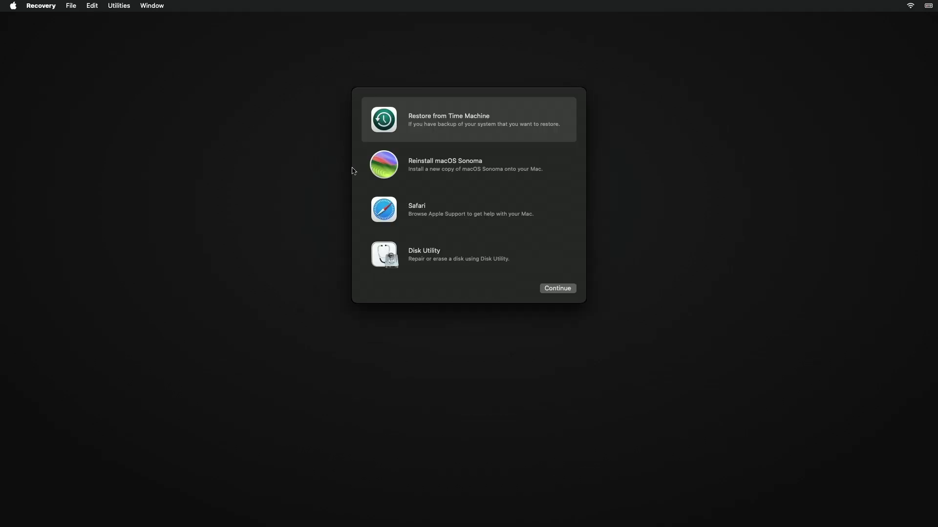
pyautogui.click(4, 3)
pyautogui.click(22, 35)
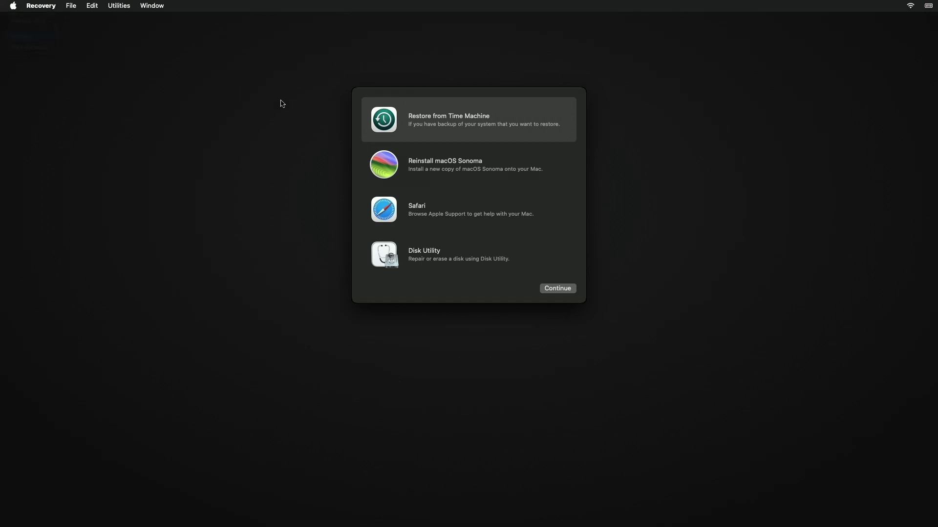
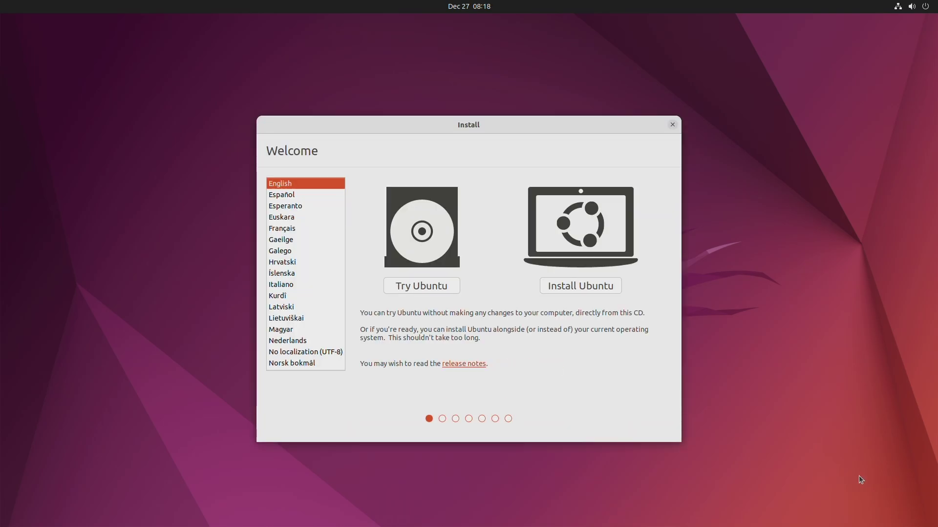
# Start installing Ubuntu with the English (US) keyboard layout and third-party software enabled
pyautogui.click(593, 286)
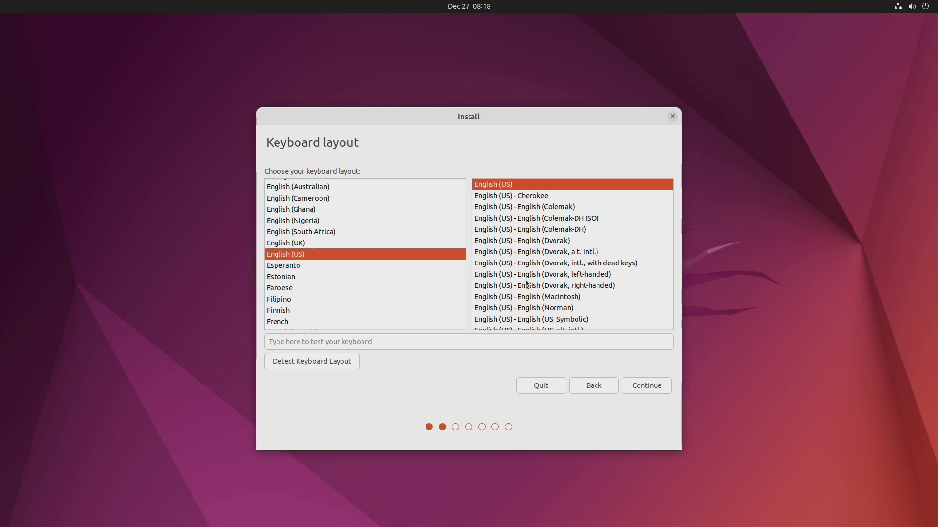
pyautogui.click(647, 388)
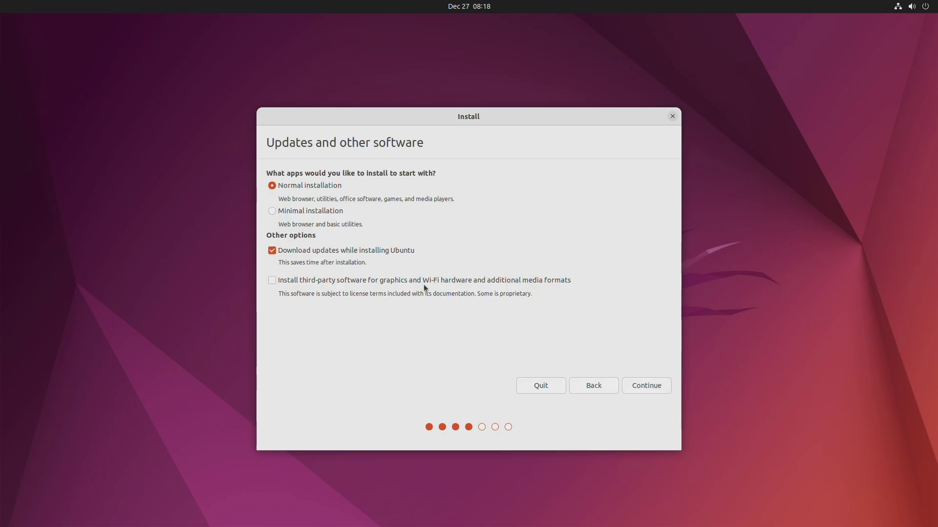
pyautogui.click(296, 283)
pyautogui.click(640, 389)
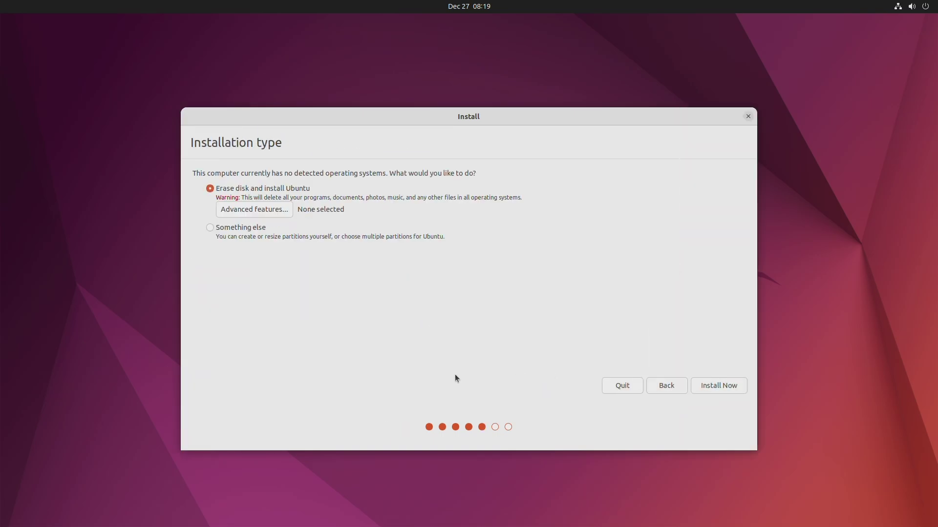
# Choose manual partitioning ('Something else') and delete the /dev/nvme0n1p3 partition
pyautogui.click(246, 228)
pyautogui.click(723, 388)
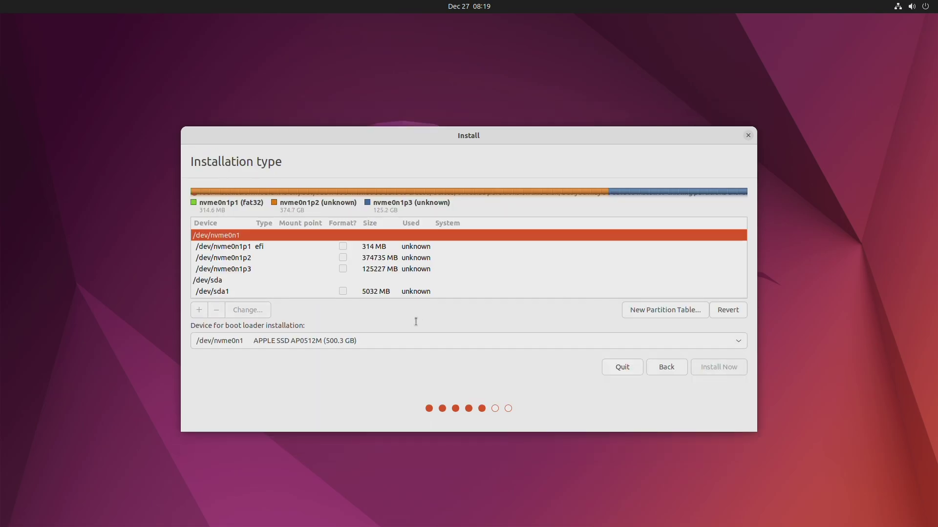
pyautogui.click(282, 268)
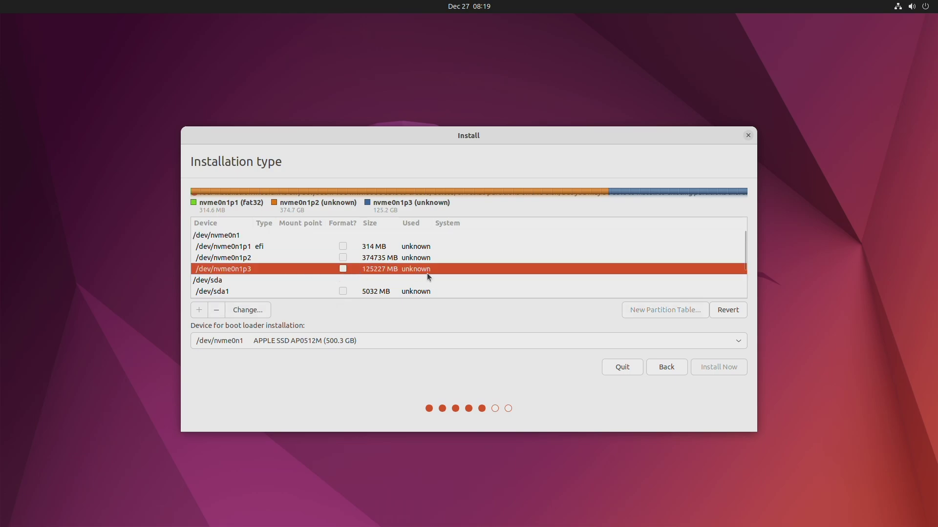
pyautogui.click(218, 311)
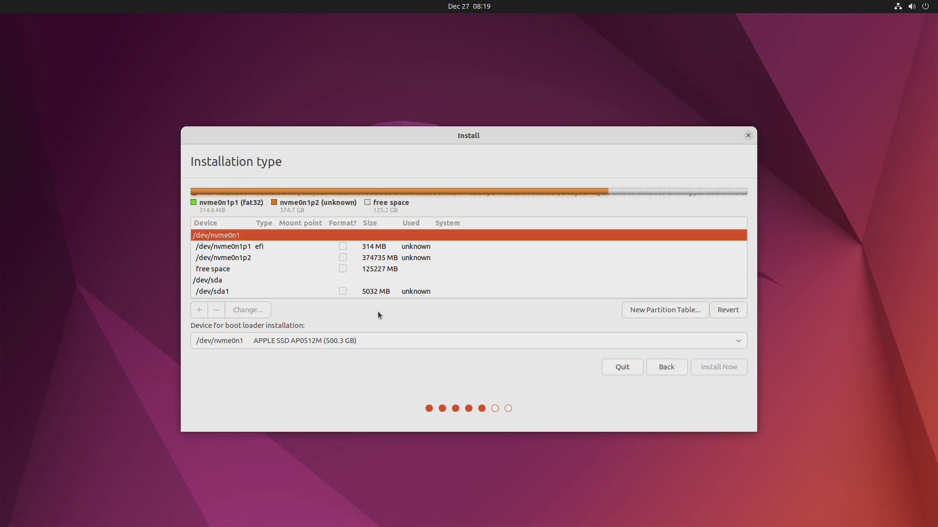
# Create a 512 MB EFI System Partition in the freed space
pyautogui.click(376, 269)
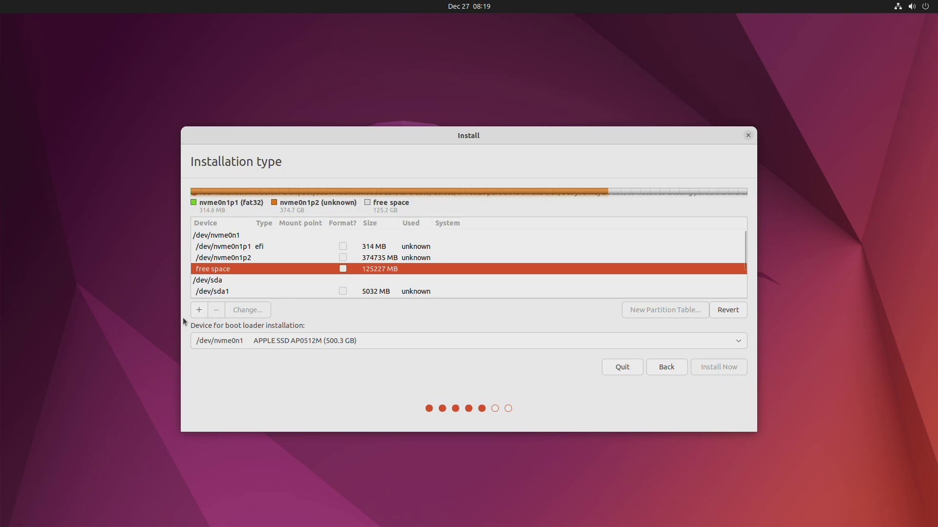
pyautogui.click(198, 310)
pyautogui.write('5')
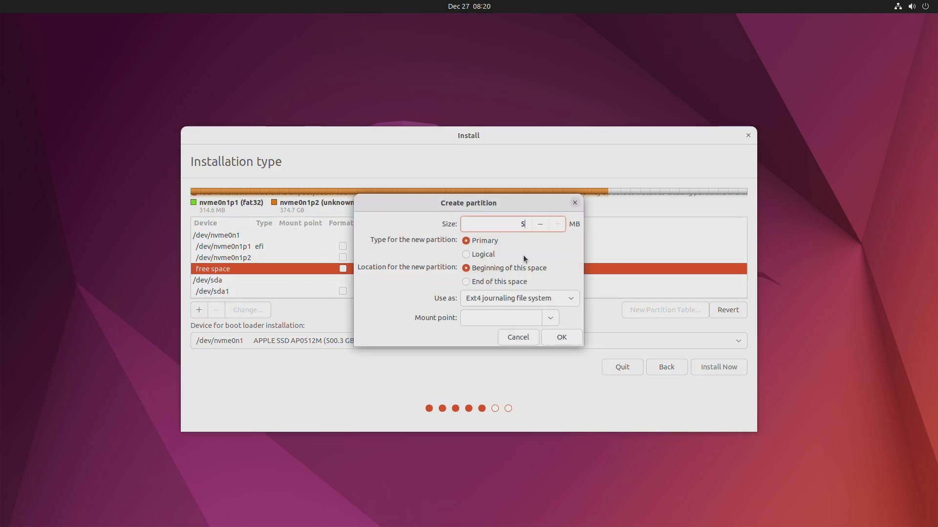
pyautogui.write('12')
pyautogui.click(570, 298)
pyautogui.click(549, 441)
pyautogui.press('Return')
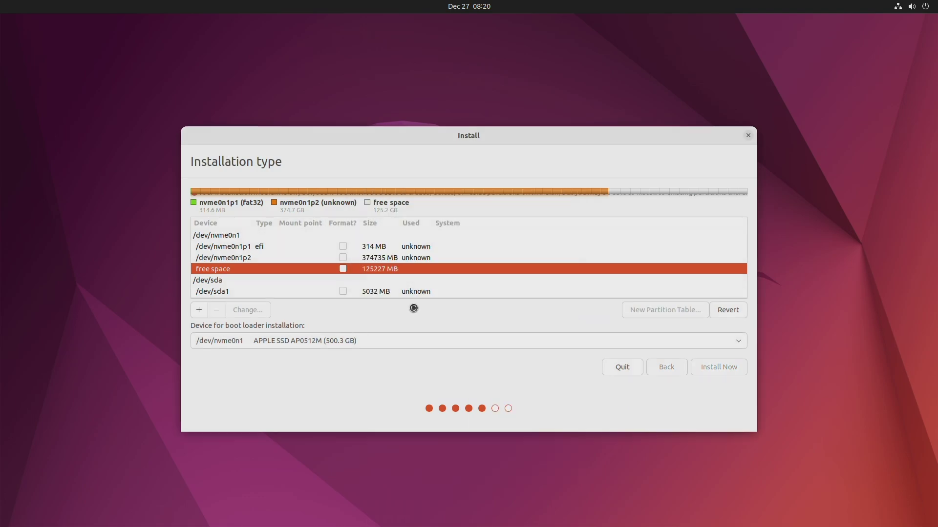
# Create an ext4 partition mounted at / in the remaining free space
pyautogui.click(378, 290)
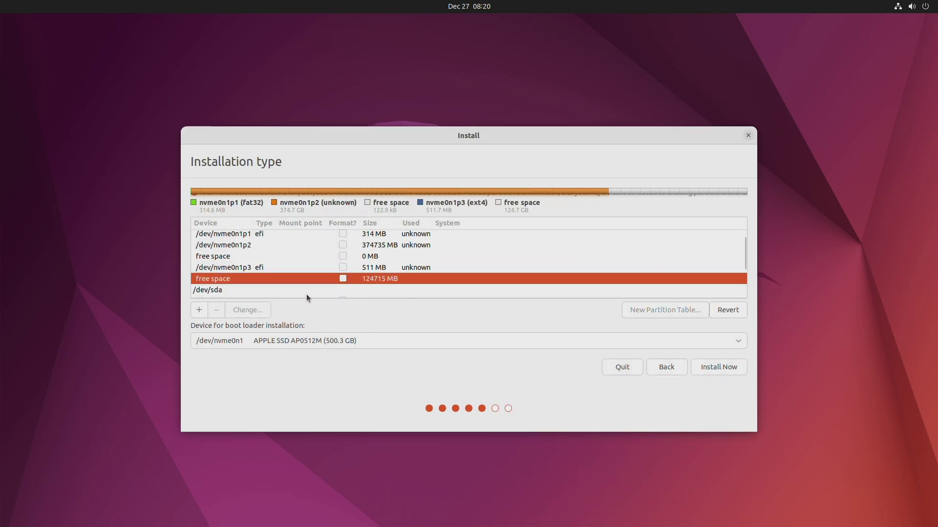
pyautogui.click(199, 310)
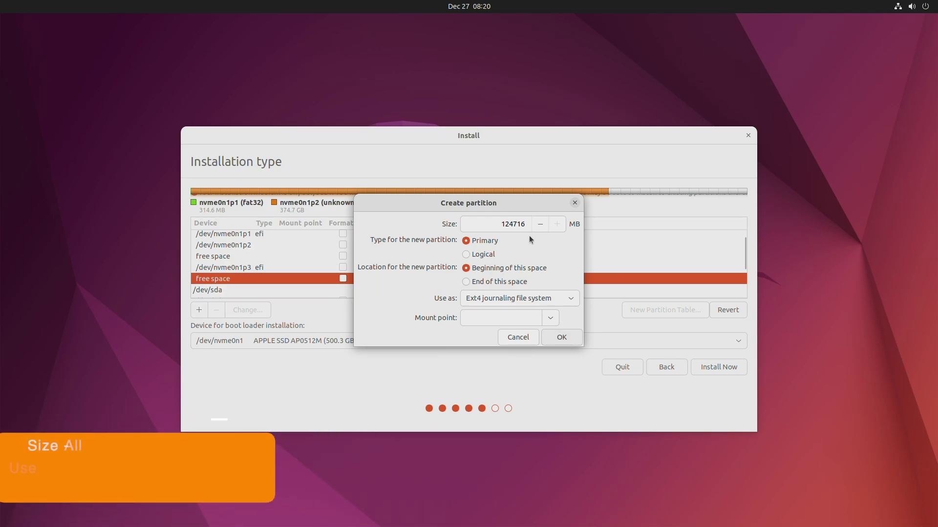
pyautogui.click(550, 318)
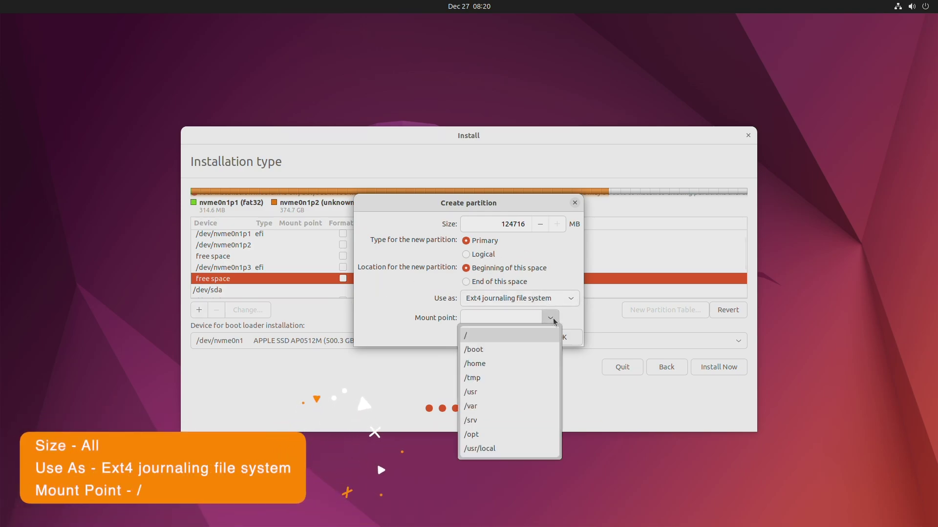
pyautogui.click(520, 334)
pyautogui.click(560, 338)
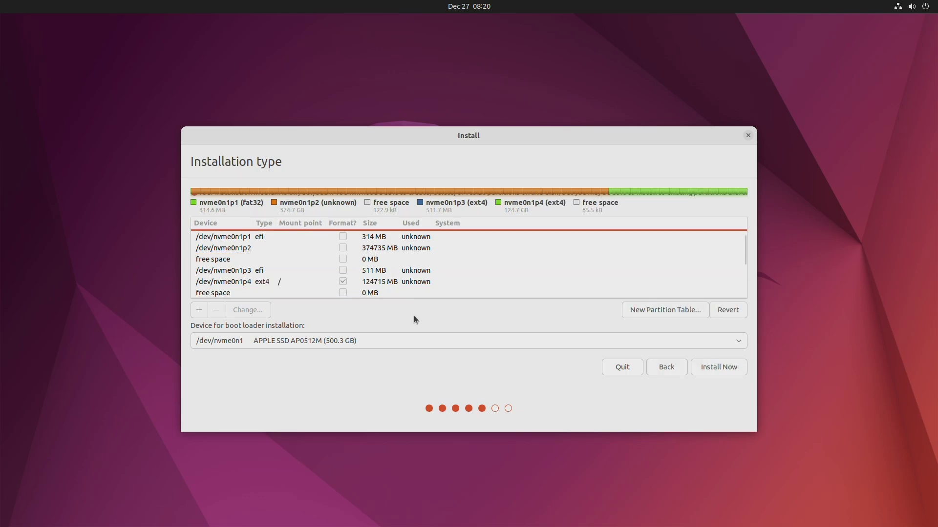
# Set the boot loader installation device to the /dev/nvme0n1p3 EFI partition
pyautogui.scroll(-1, 413, 275)
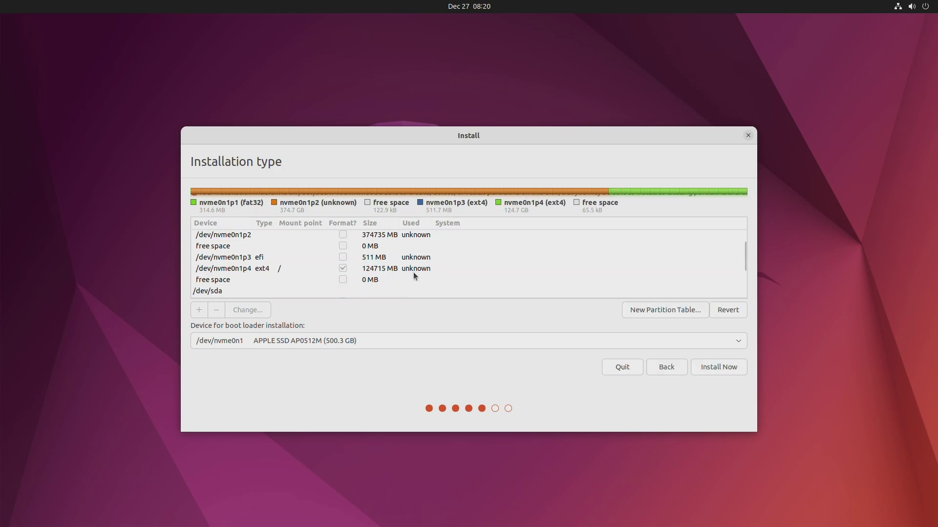
pyautogui.click(272, 341)
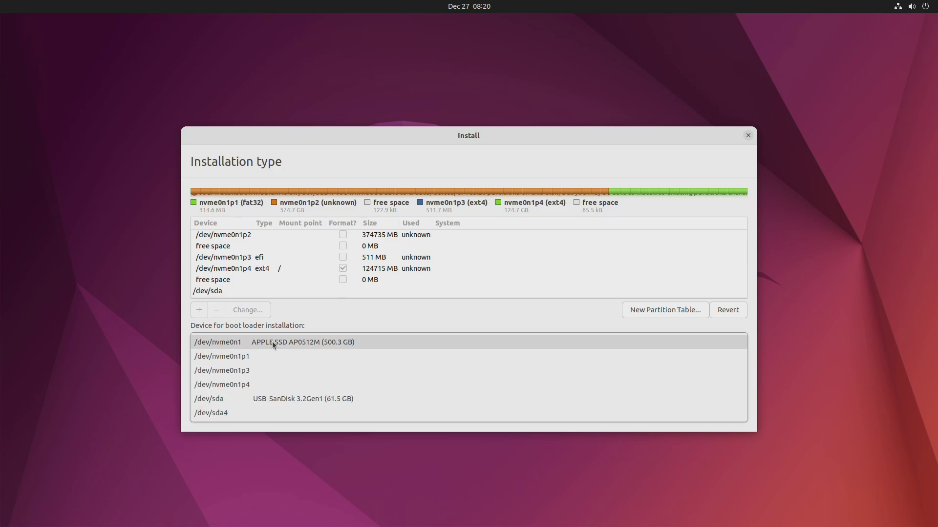
pyautogui.click(271, 342)
pyautogui.click(249, 259)
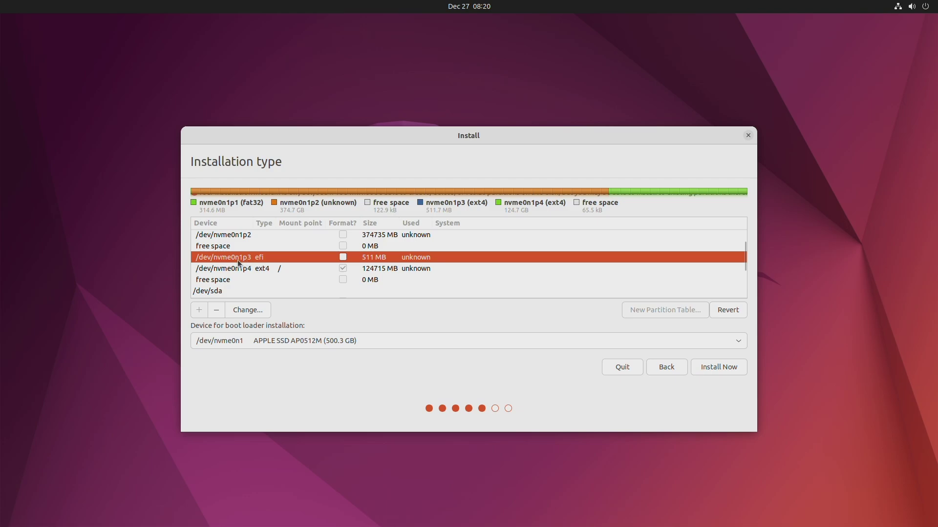
pyautogui.click(293, 340)
pyautogui.click(294, 371)
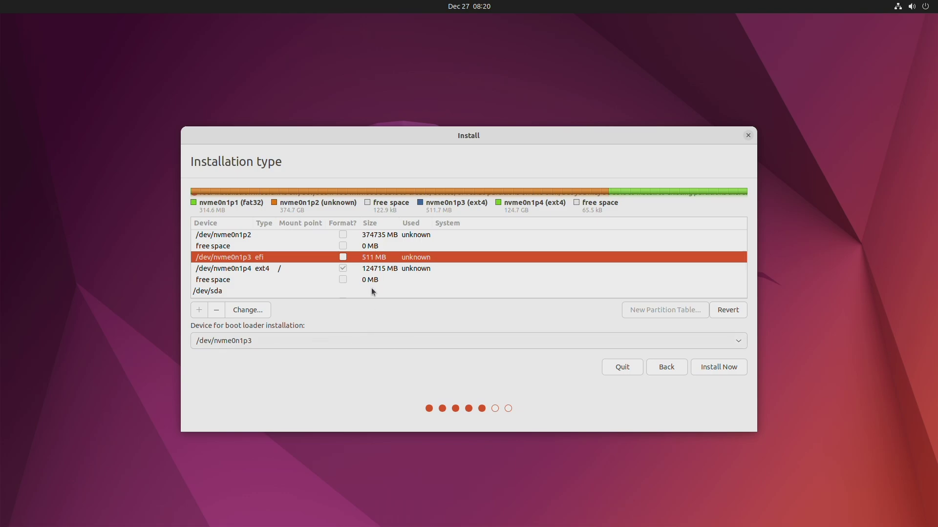
# Install Now, approve writing partition changes to disk, and keep the New York time zone
pyautogui.click(359, 269)
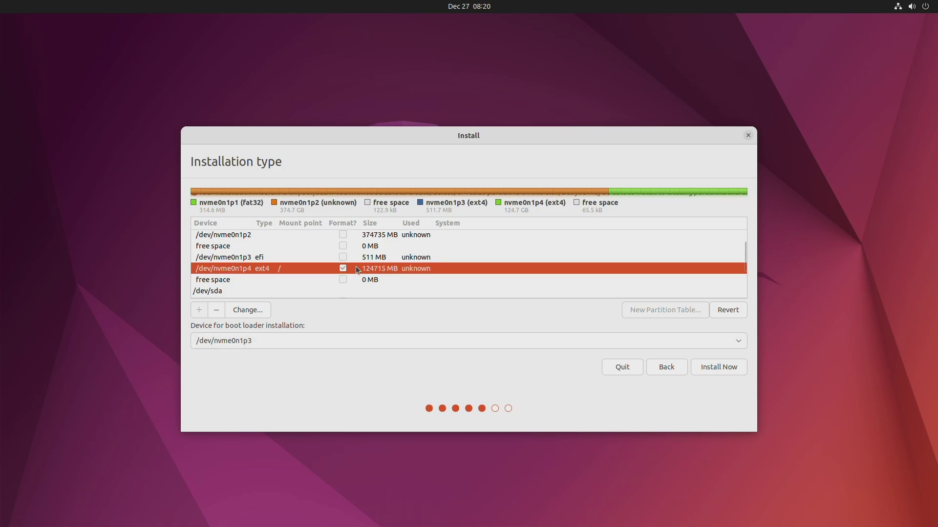
pyautogui.click(717, 369)
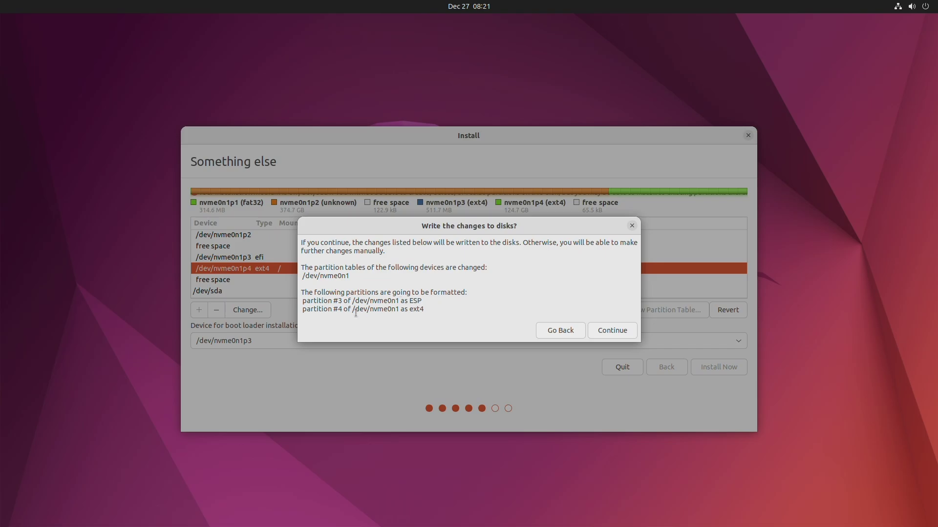
pyautogui.click(619, 330)
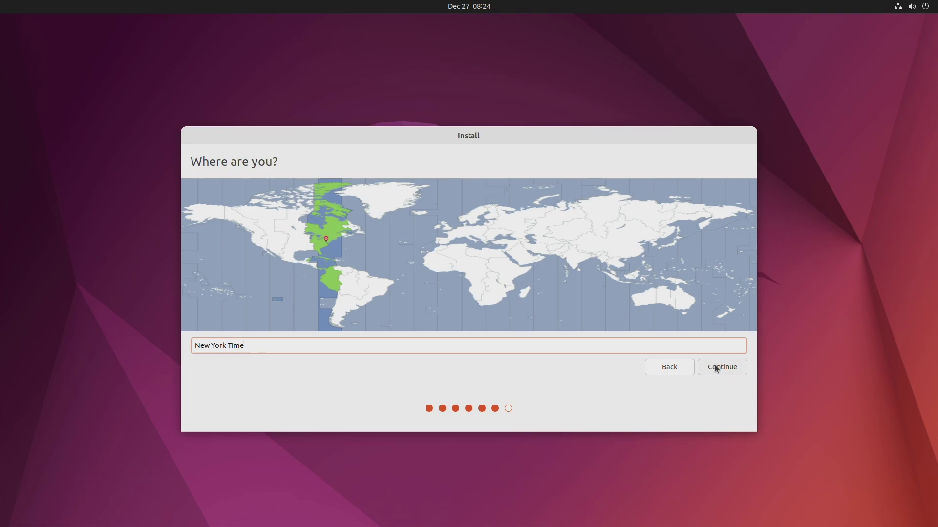
pyautogui.click(717, 370)
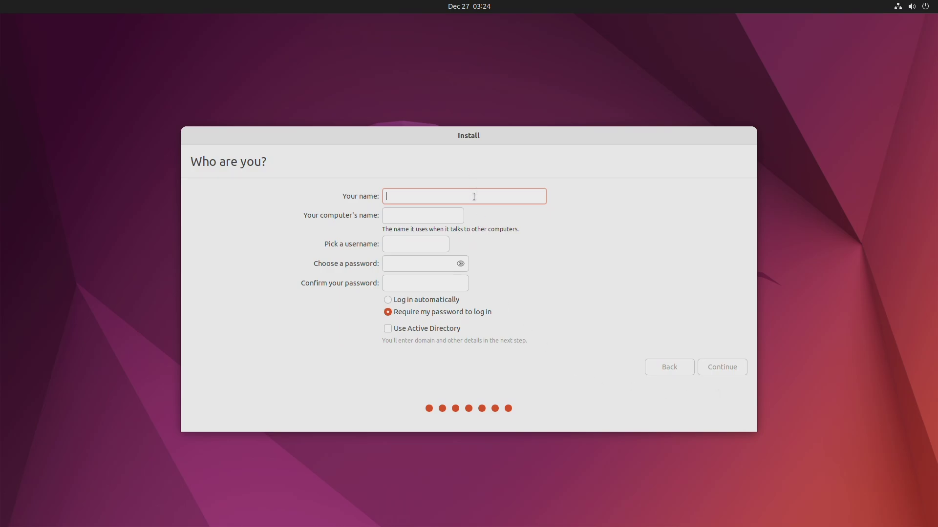
# Enter the account name and a matching password twice, then begin the installation
pyautogui.write('Macinto')
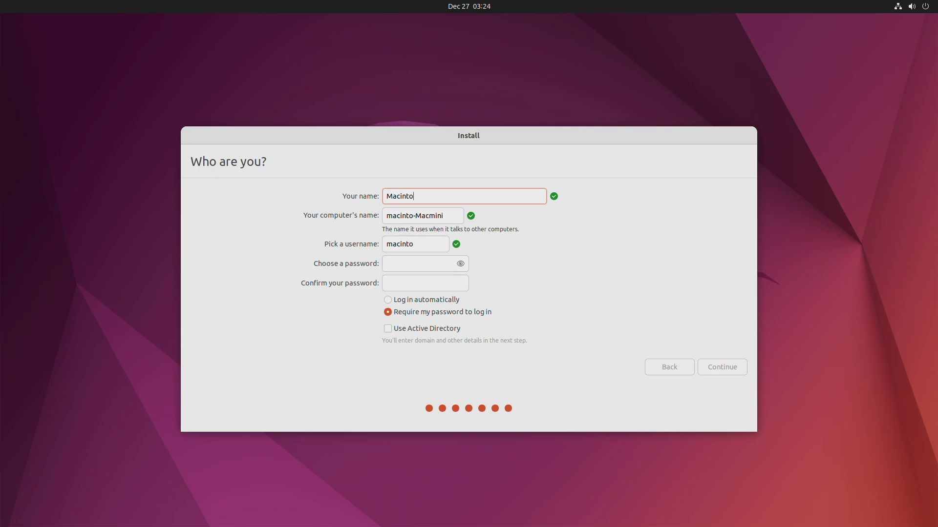
pyautogui.write('sh Weekly')
pyautogui.click(397, 263)
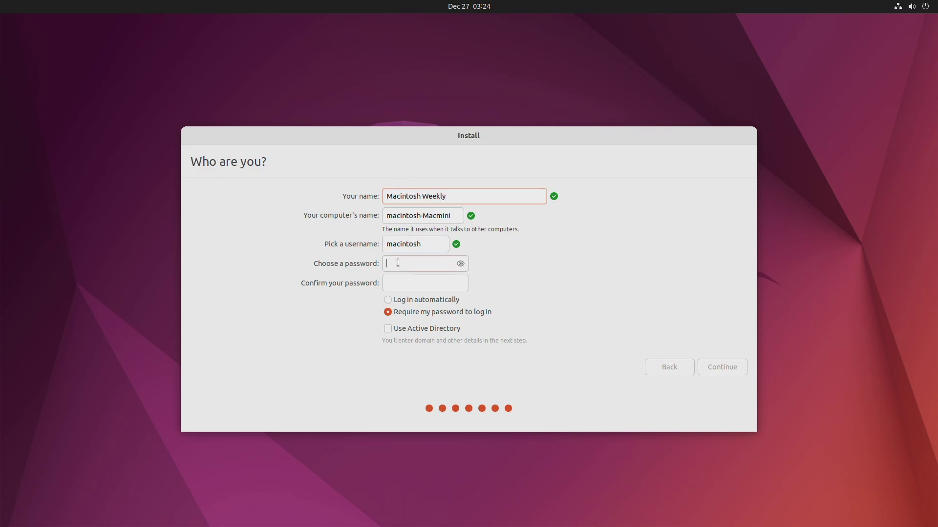
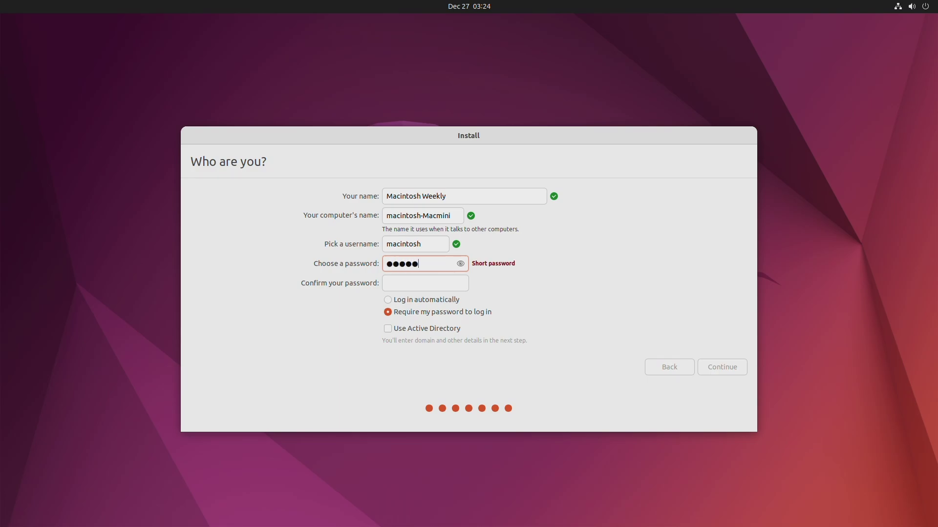
pyautogui.press('Tab')
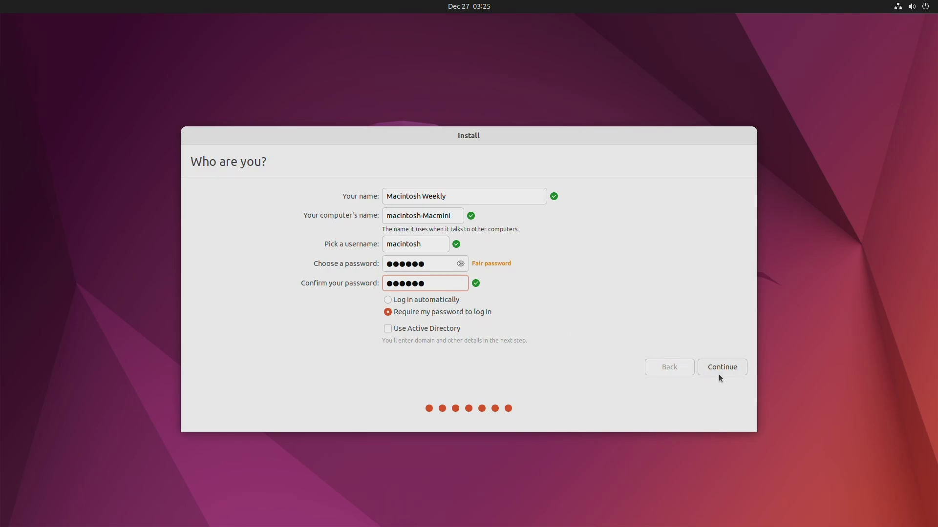
pyautogui.click(719, 371)
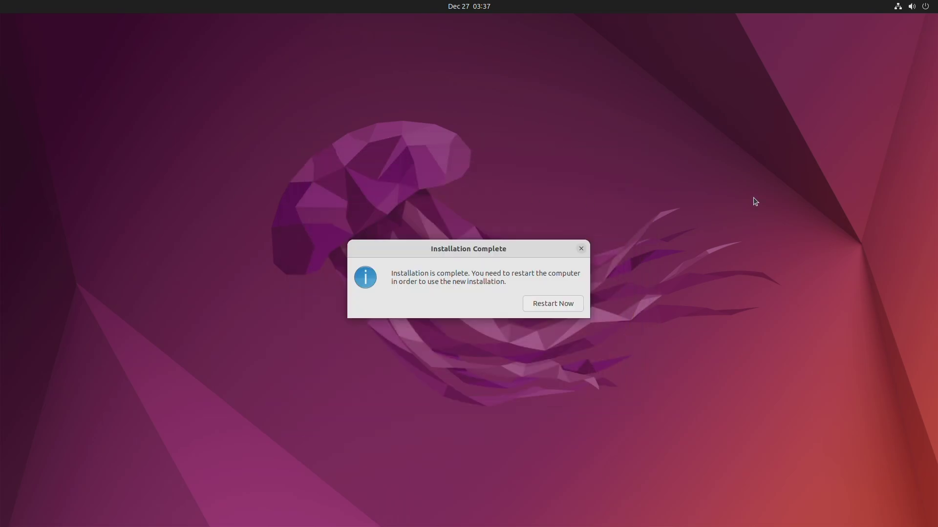
# Restart now and confirm the installation medium is removed to reboot into Ubuntu
pyautogui.click(546, 305)
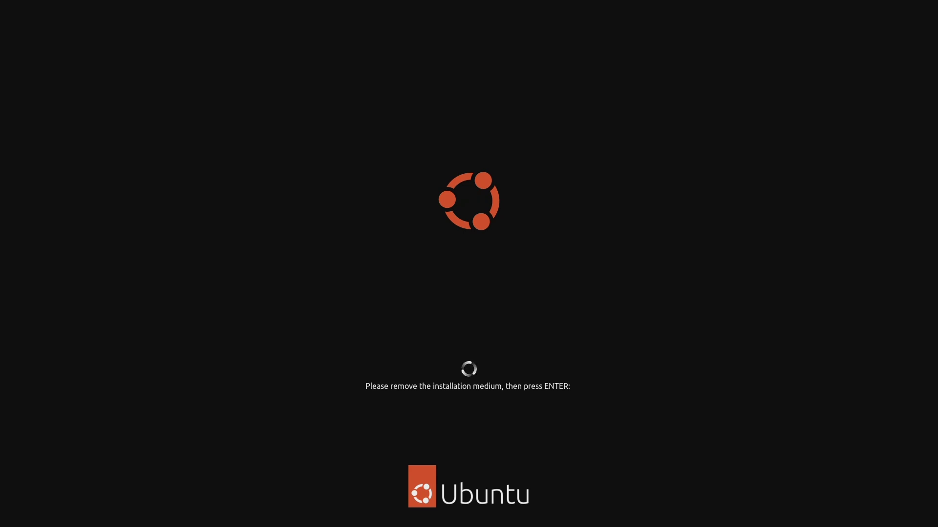
pyautogui.press('Return')
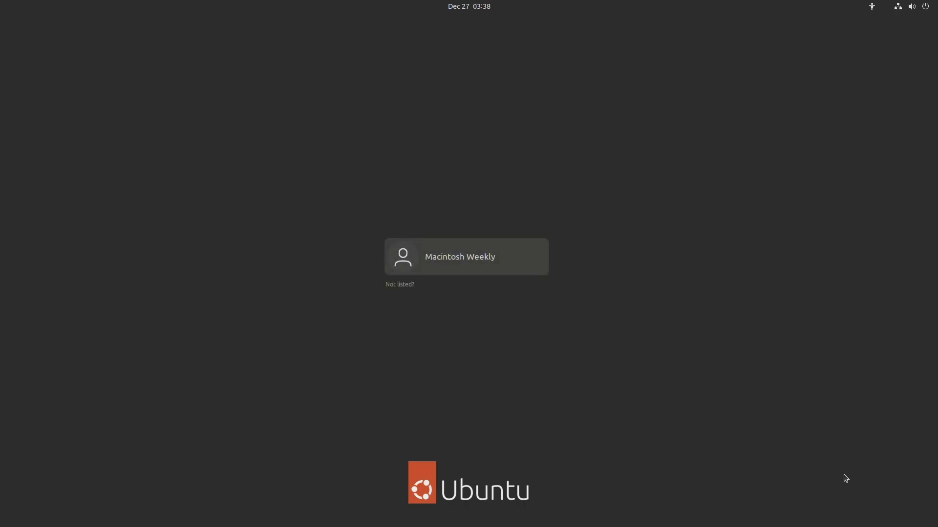
# Log into the new user account with its password
pyautogui.click(503, 259)
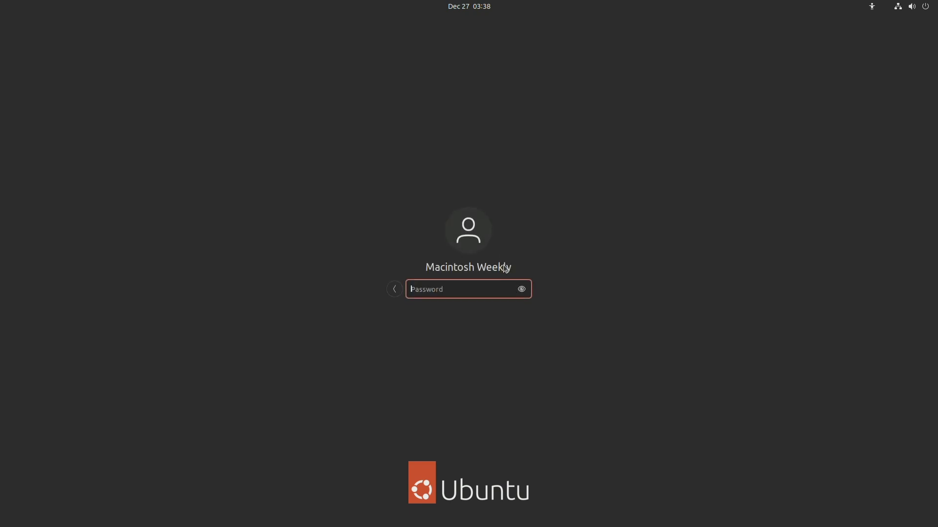
pyautogui.write('******')
pyautogui.press('Return')
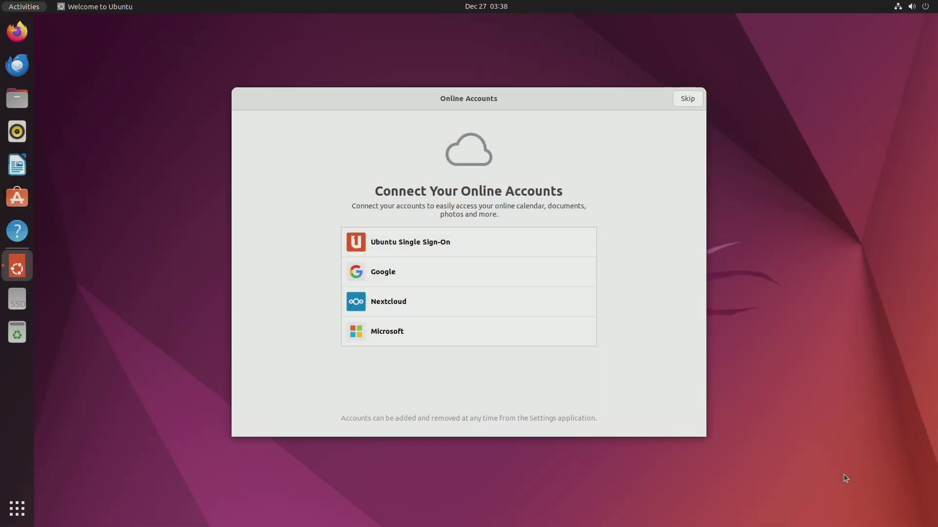
# Finish the welcome setup, skipping online accounts and declining to send system info
pyautogui.click(688, 99)
pyautogui.click(691, 101)
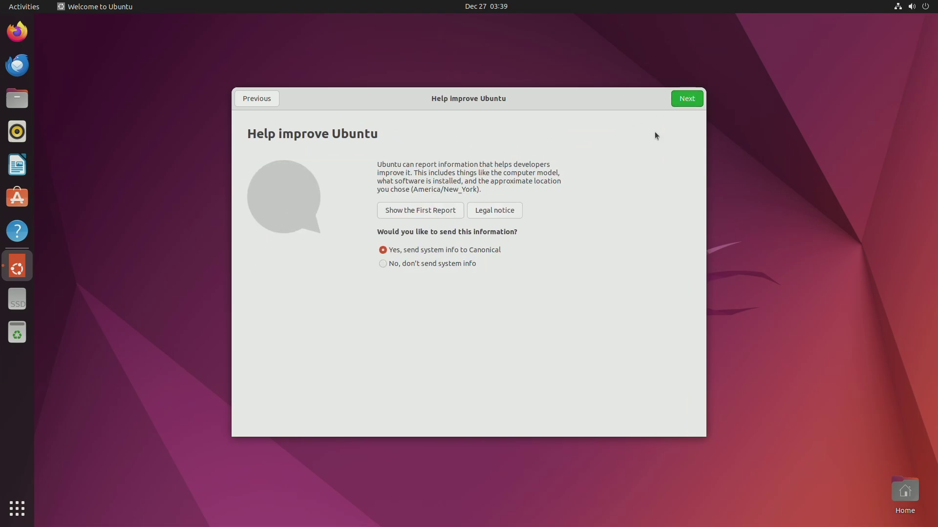
pyautogui.click(408, 264)
pyautogui.click(691, 103)
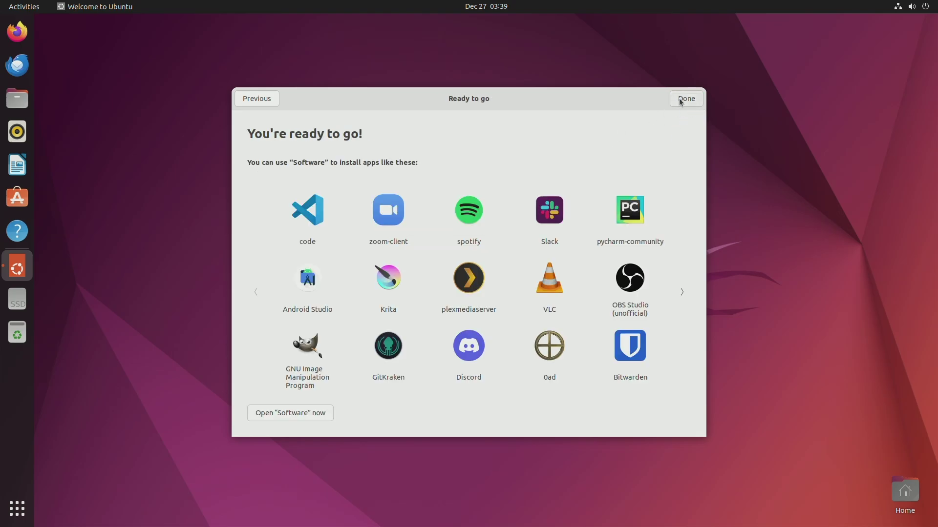
pyautogui.click(685, 101)
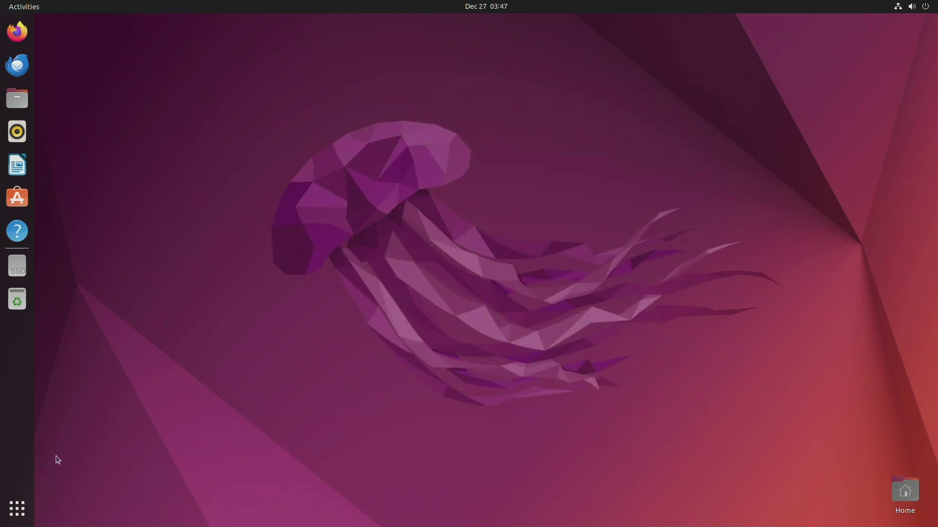
# Open Settings and view the About page showing Ubuntu 22.04.3 LTS
pyautogui.click(17, 509)
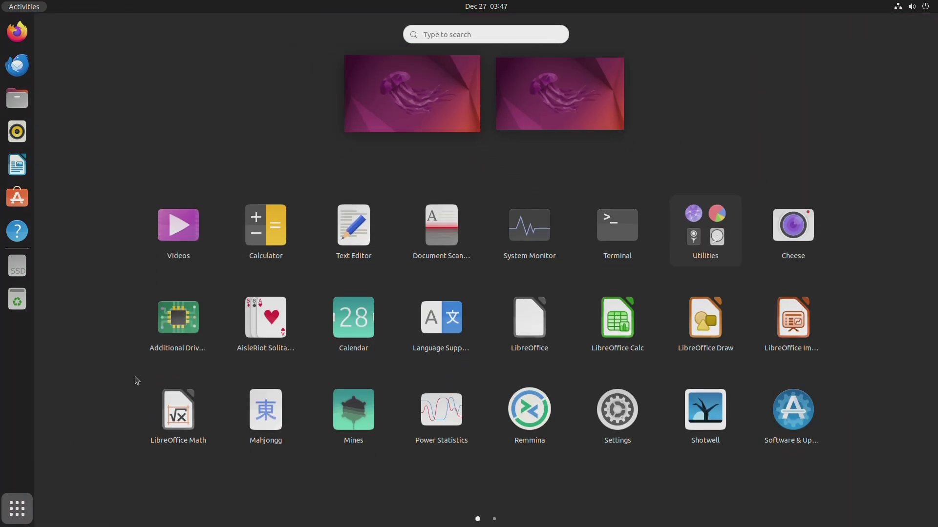
pyautogui.click(602, 429)
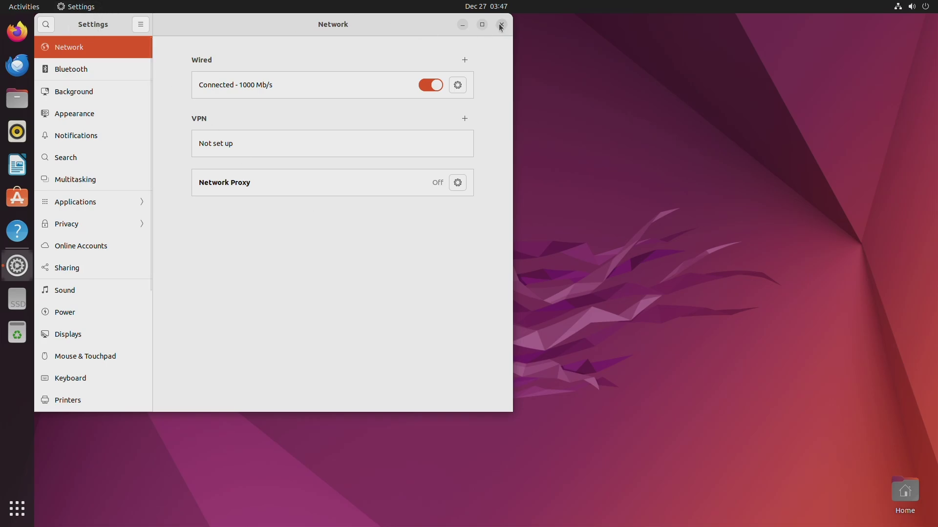
pyautogui.scroll(-5, 88, 351)
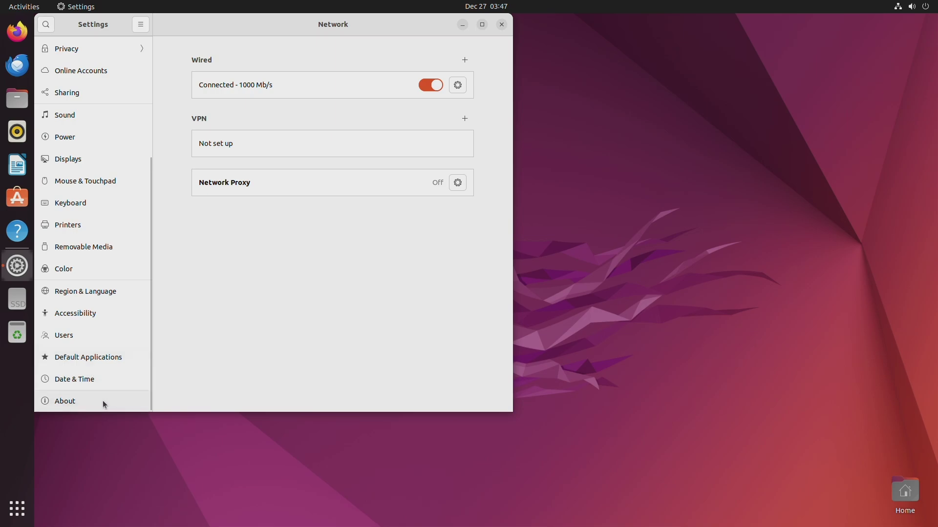
pyautogui.click(102, 400)
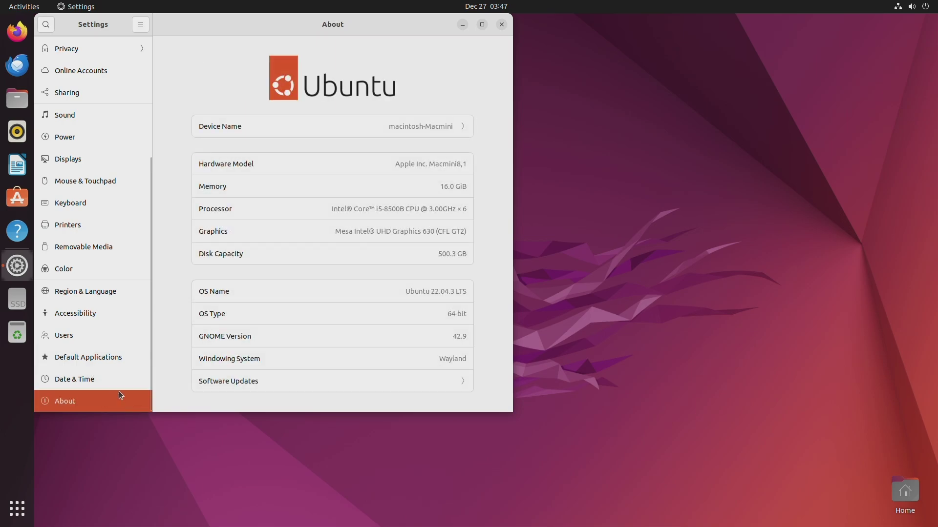
# Close Settings and restart the computer from the system menu
pyautogui.click(503, 24)
pyautogui.click(934, 5)
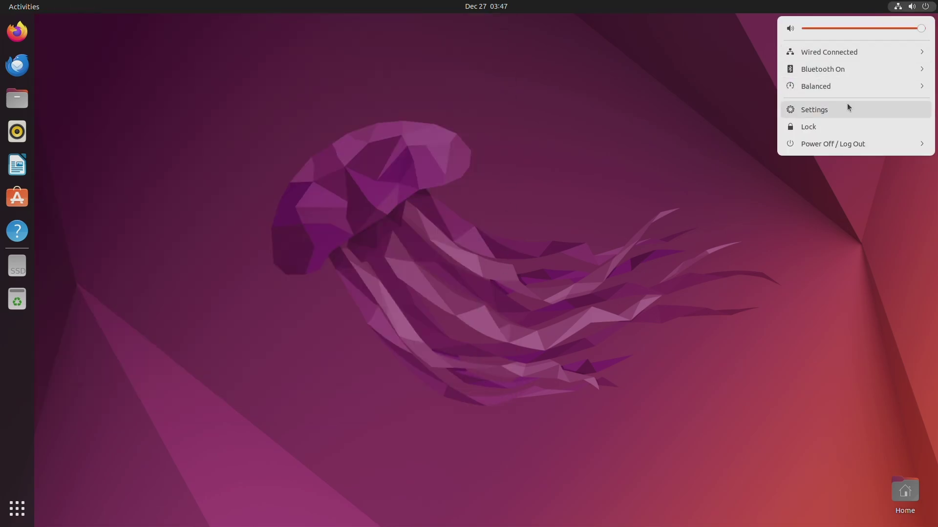
pyautogui.click(827, 144)
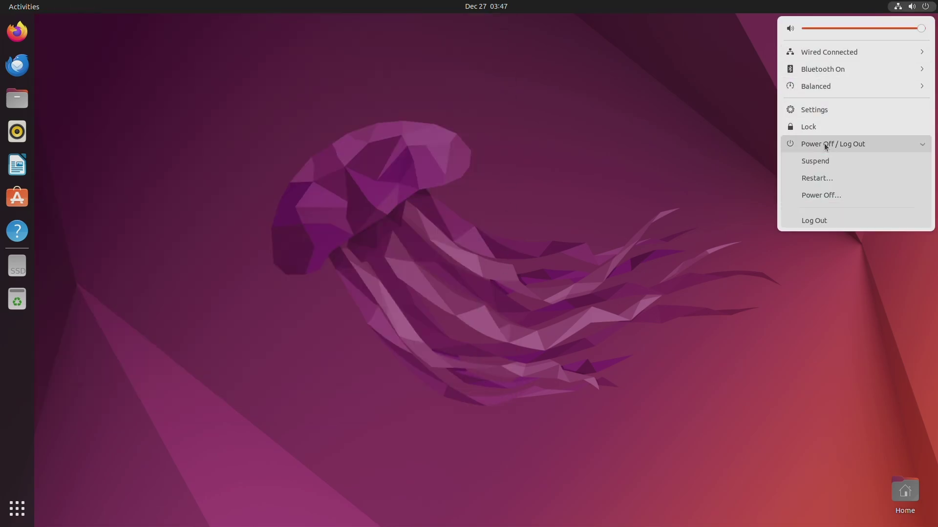
pyautogui.click(822, 181)
pyautogui.click(527, 293)
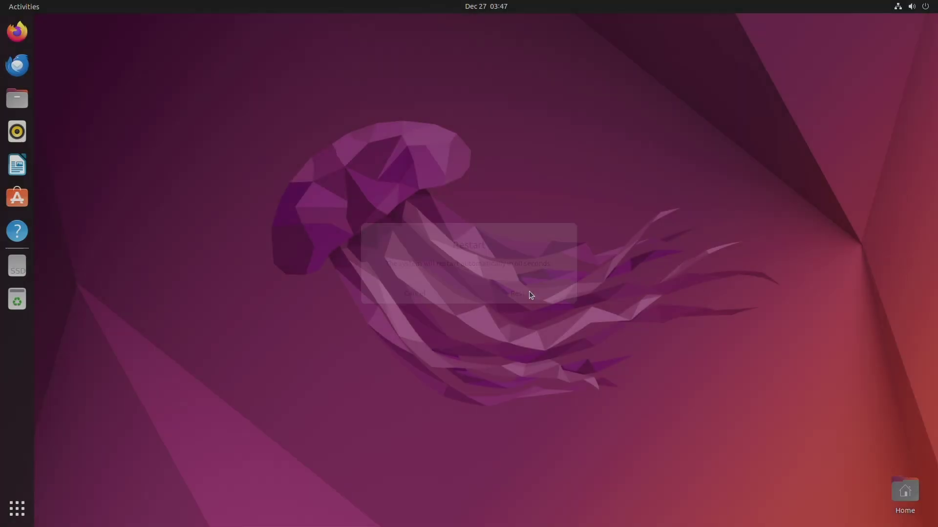